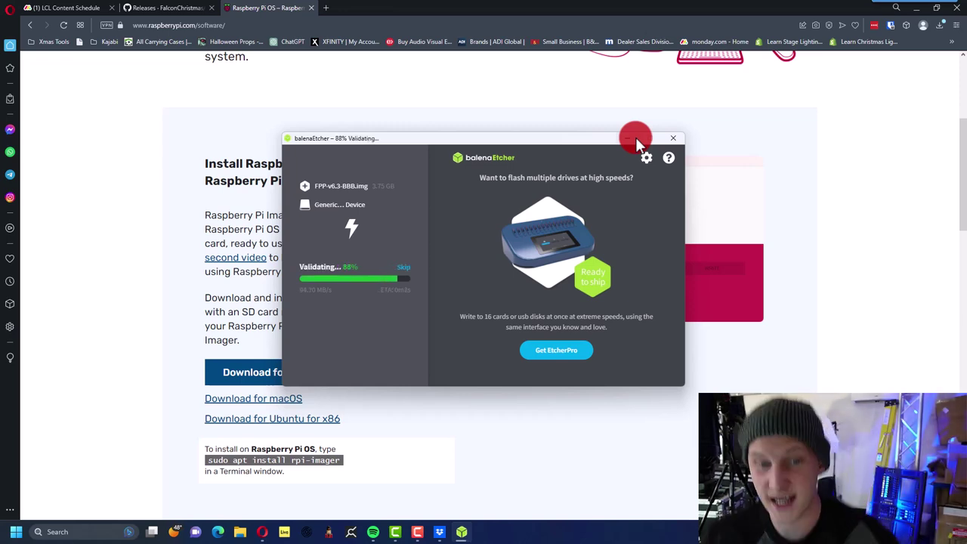
Step: Minimize the browser windows and the balenaEtcher window to clear the desktop
click(904, 15)
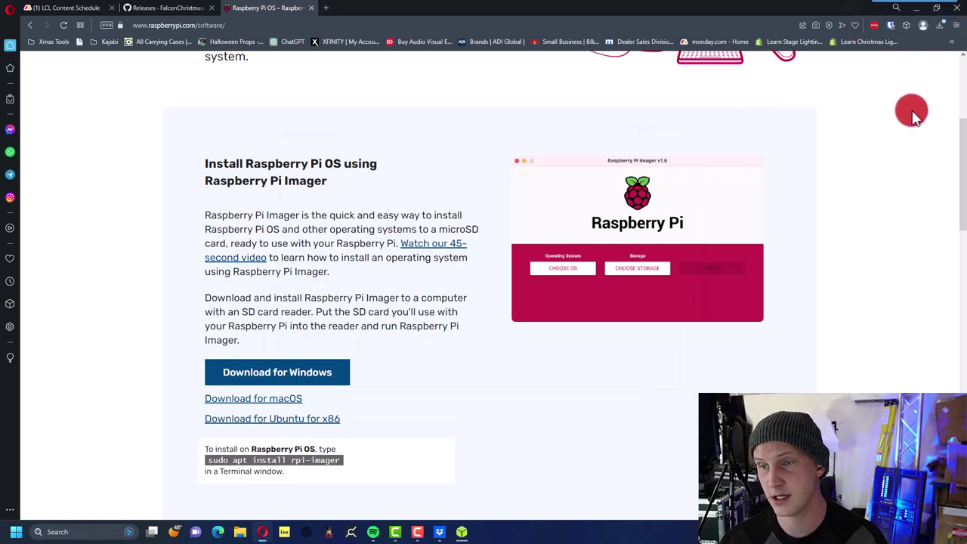
click(915, 13)
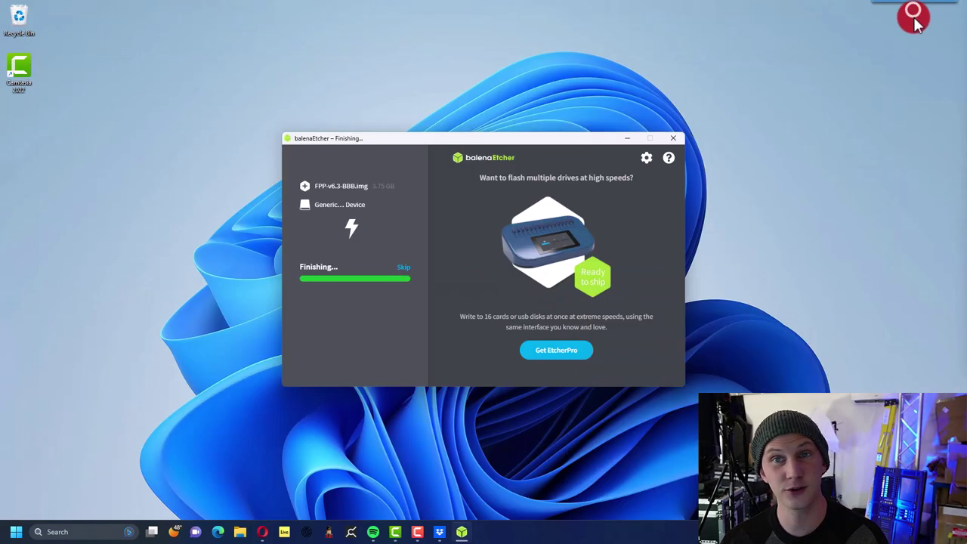
click(635, 139)
click(401, 164)
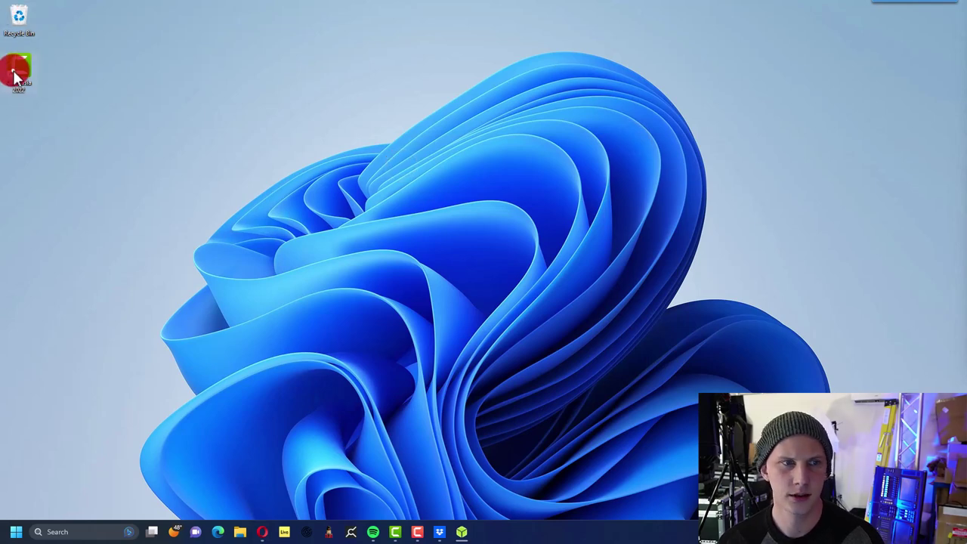
Step: Move the Camtasia 2022 desktop shortcut to the Recycle Bin and close balenaEtcher once flashing is complete
drag(17, 71, 26, 29)
click(127, 94)
drag(179, 101, 289, 159)
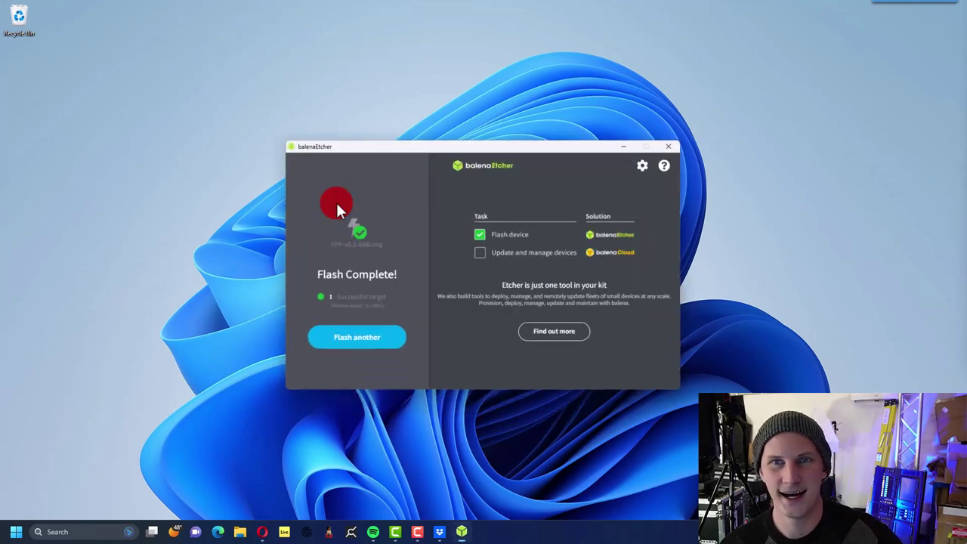
click(674, 139)
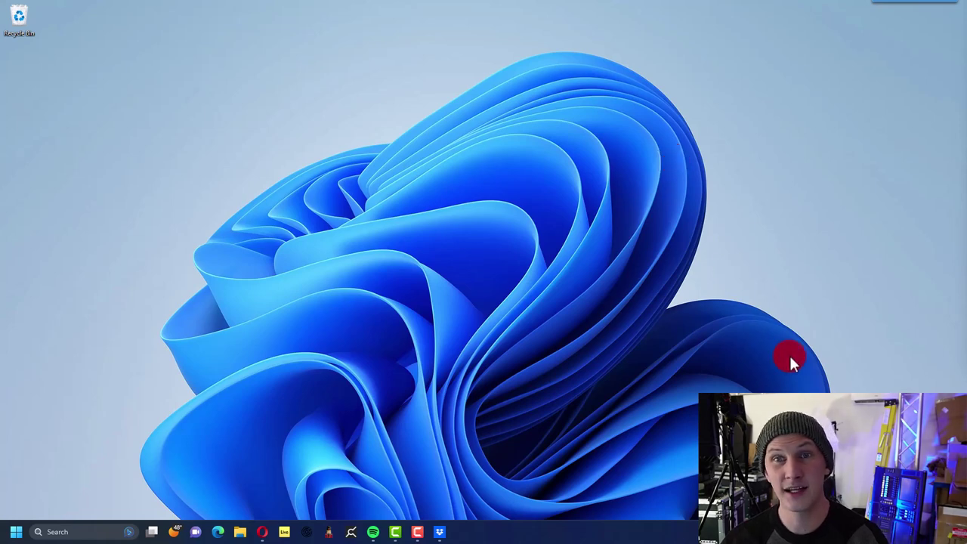
Step: Check the list of available Wi-Fi networks from the desktop, then dismiss it
click(890, 532)
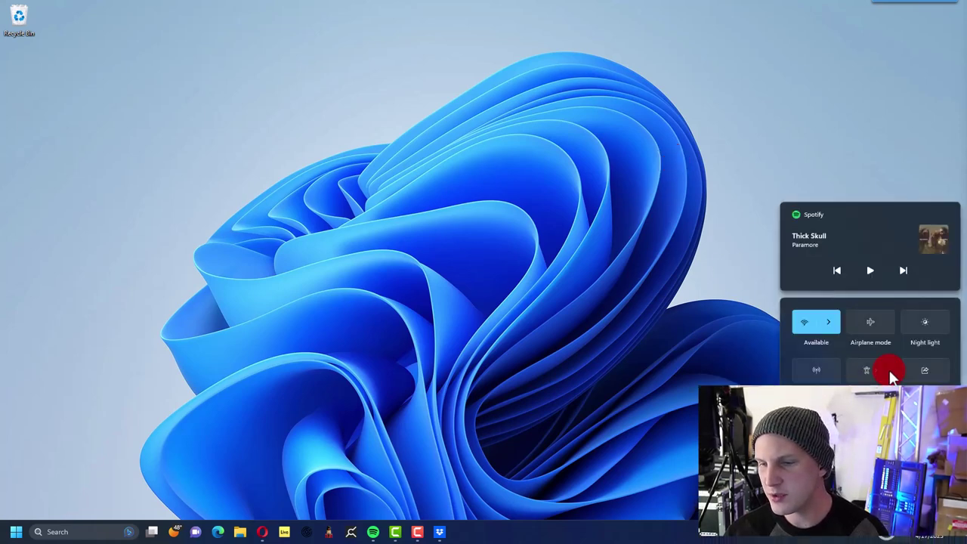
click(839, 309)
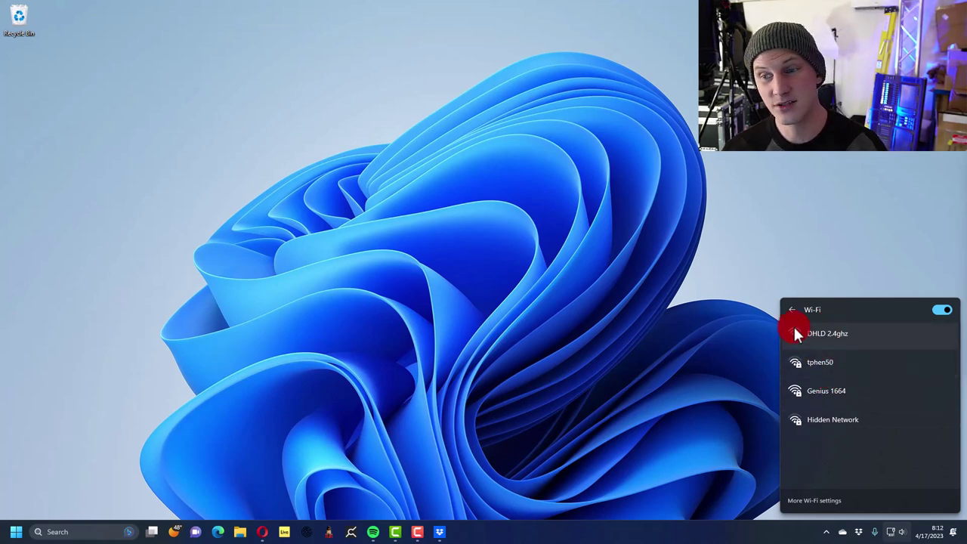
click(737, 254)
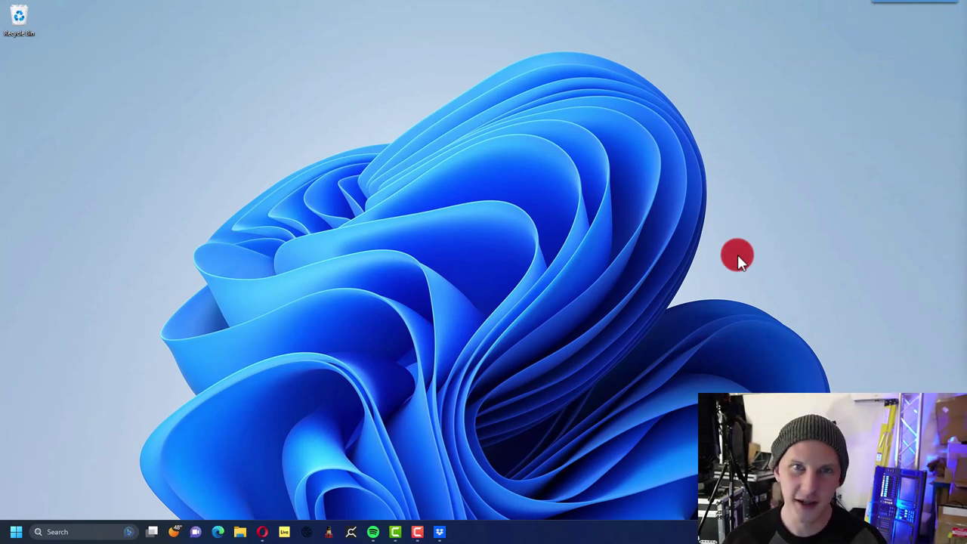
Step: Search for the xLights64 application and launch it
key(super)
text(xl)
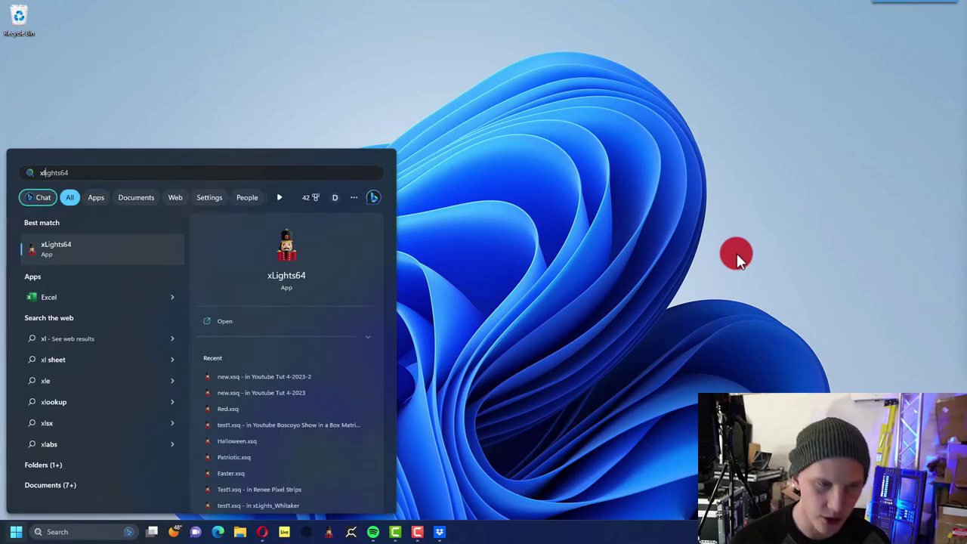
key(Return)
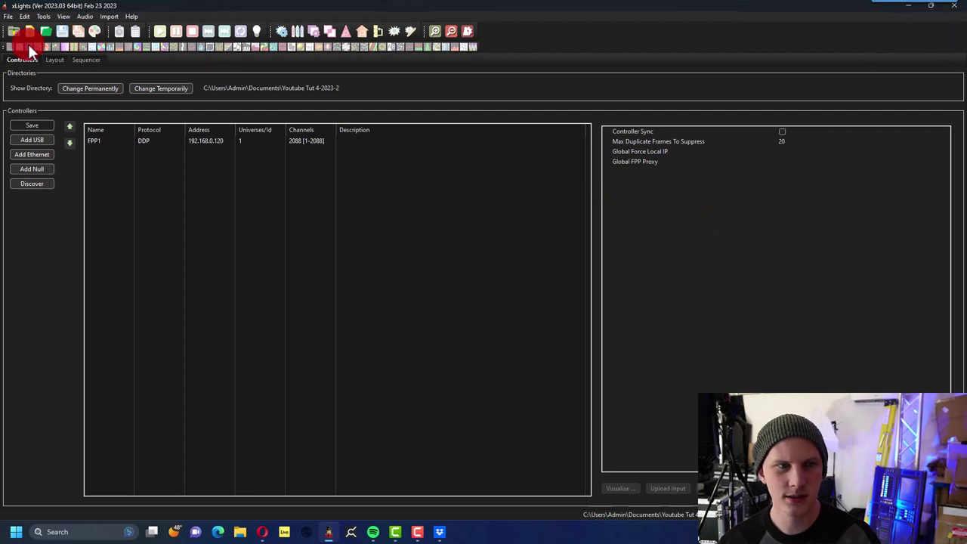
Step: Run FPP Connect, dismiss the version notice, and open the web page of the FPP 6.3 player at 192.168.0.196
click(44, 16)
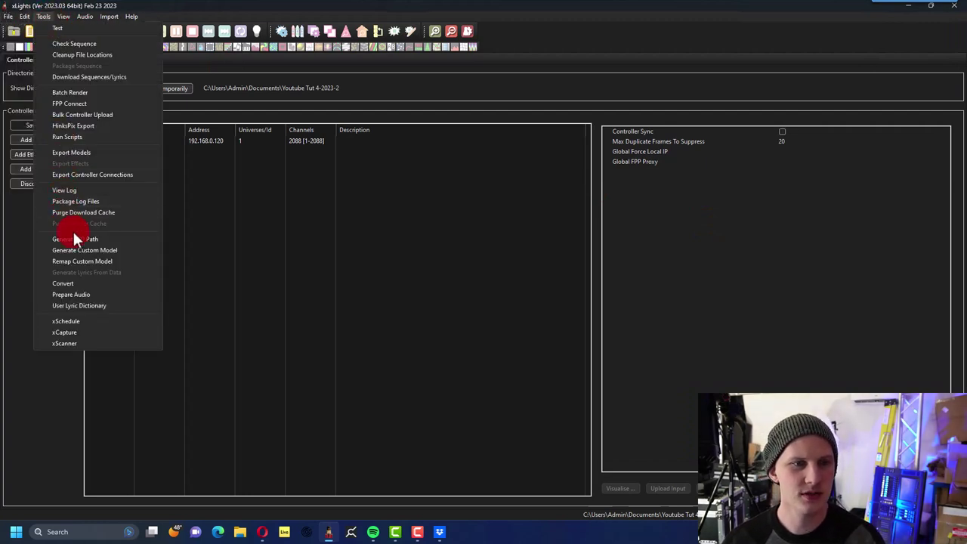
click(73, 102)
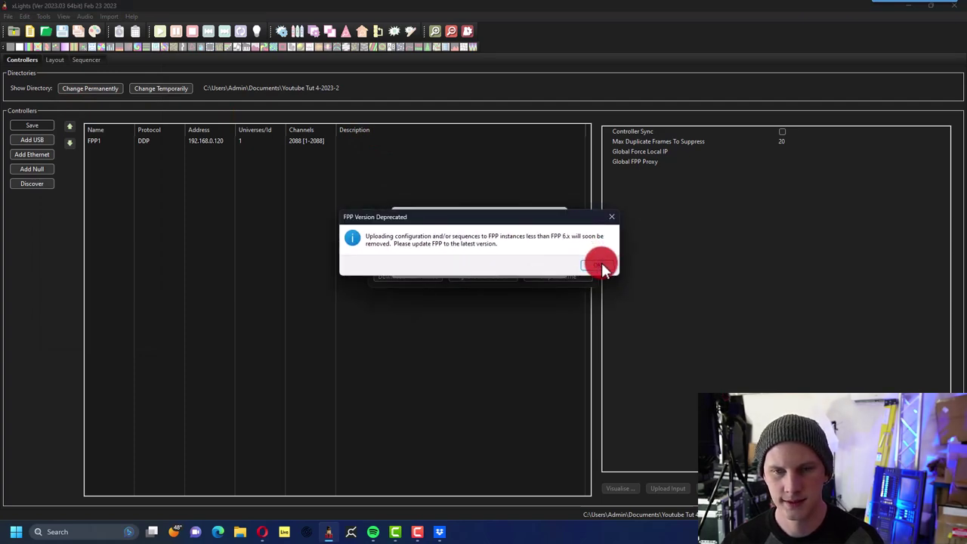
click(601, 265)
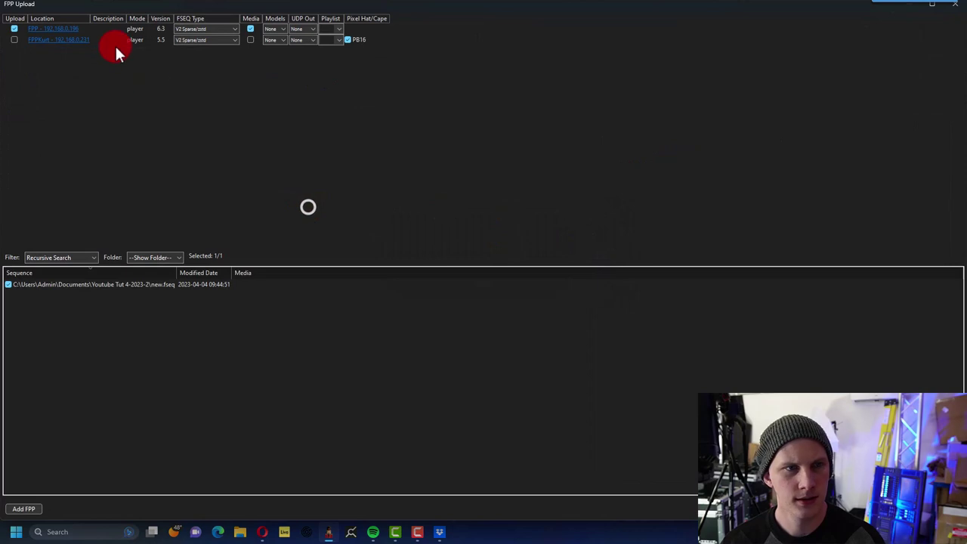
click(66, 33)
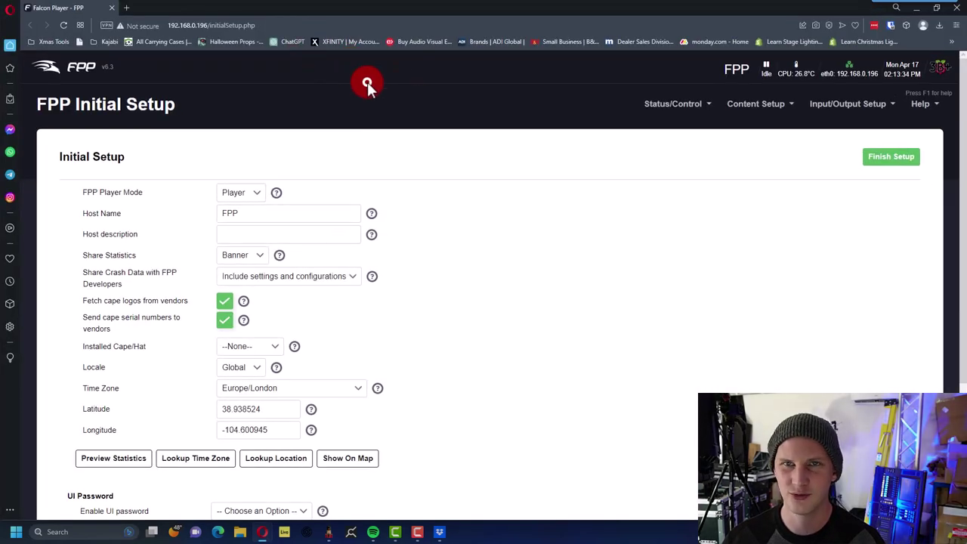
click(368, 83)
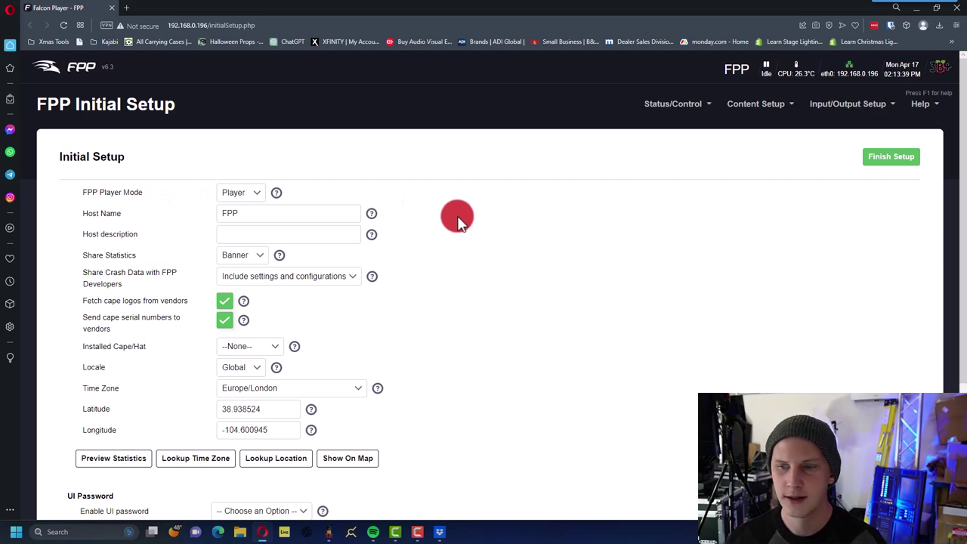
Step: Look up the Wi-Fi networks in range again while the FPP Initial Setup page is open
key(super+a)
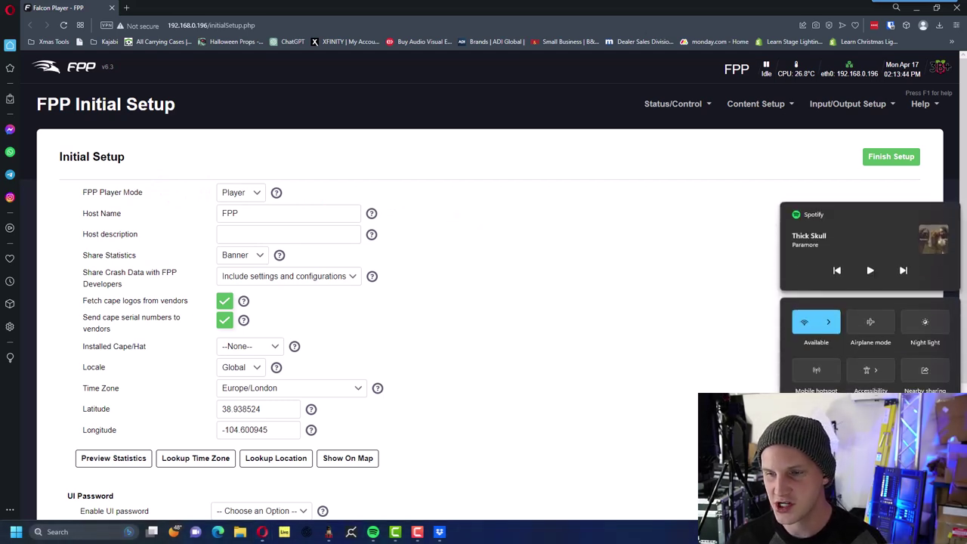
click(818, 313)
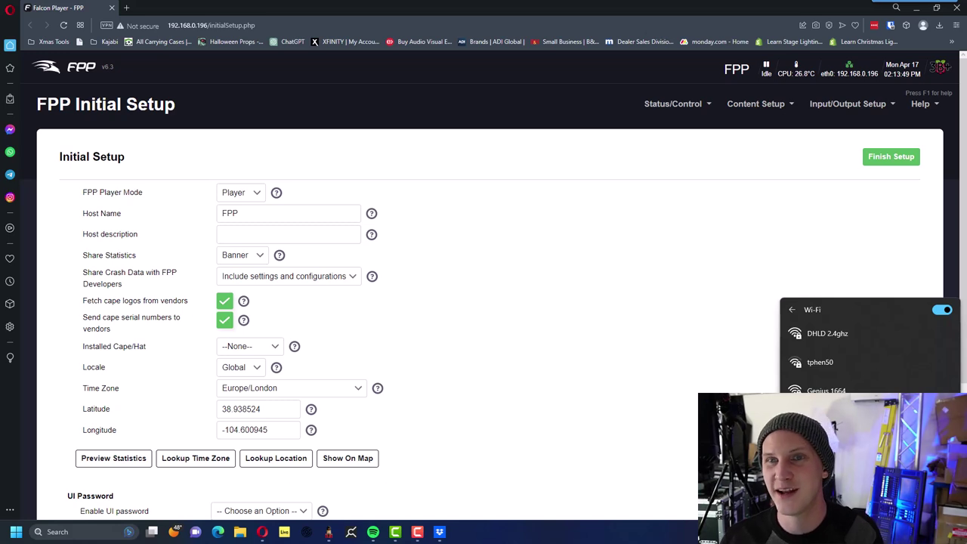
click(610, 354)
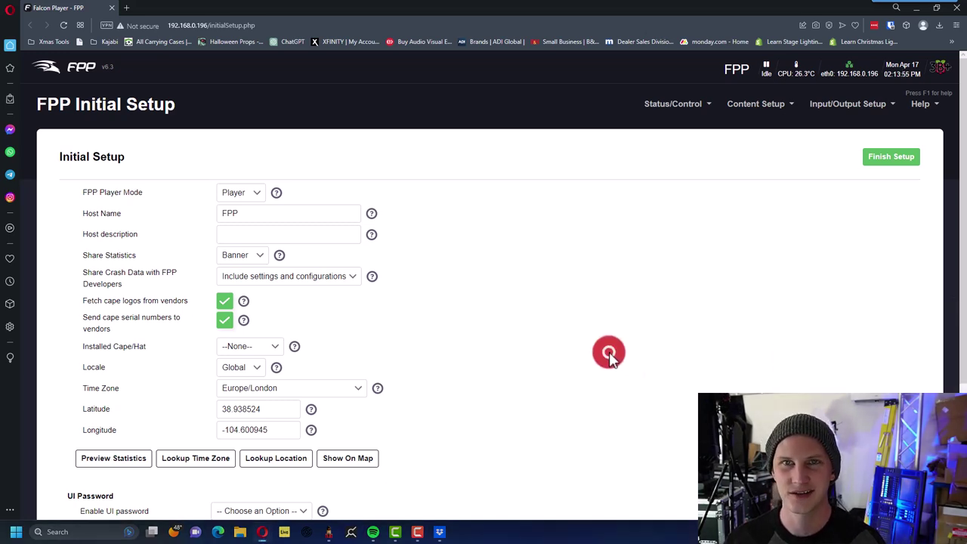
Step: Keep the FPP Player Mode on Player and set the Host Name to FPPTest
click(226, 195)
click(266, 194)
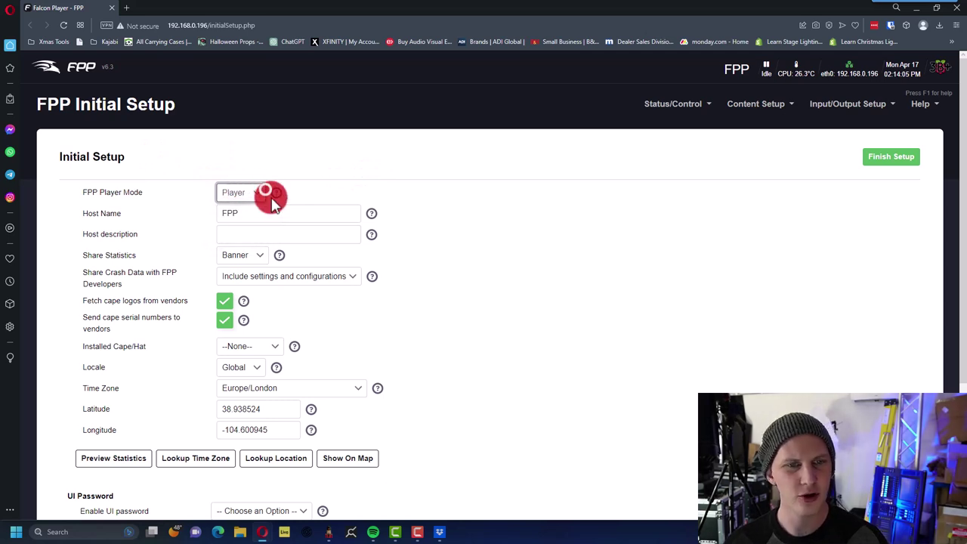
click(239, 213)
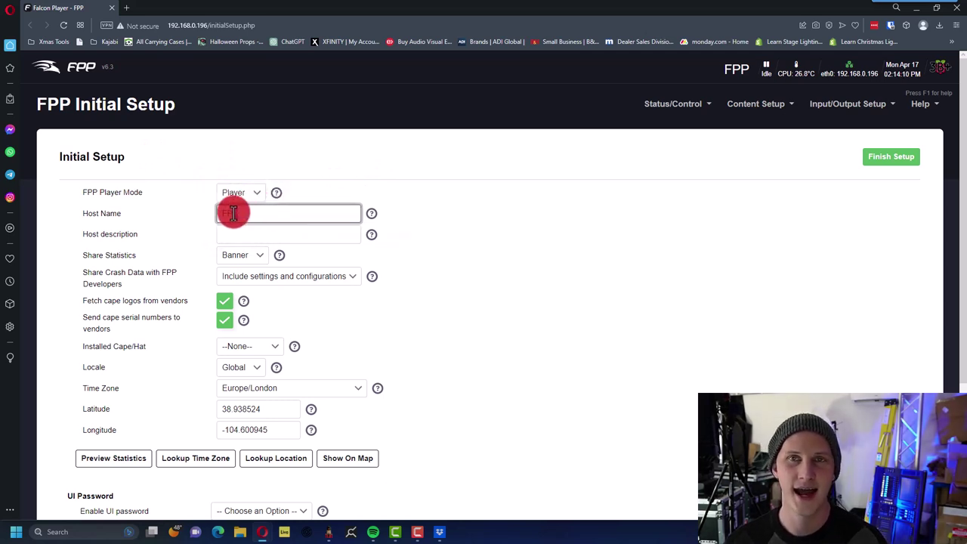
text(FPP)
click(201, 212)
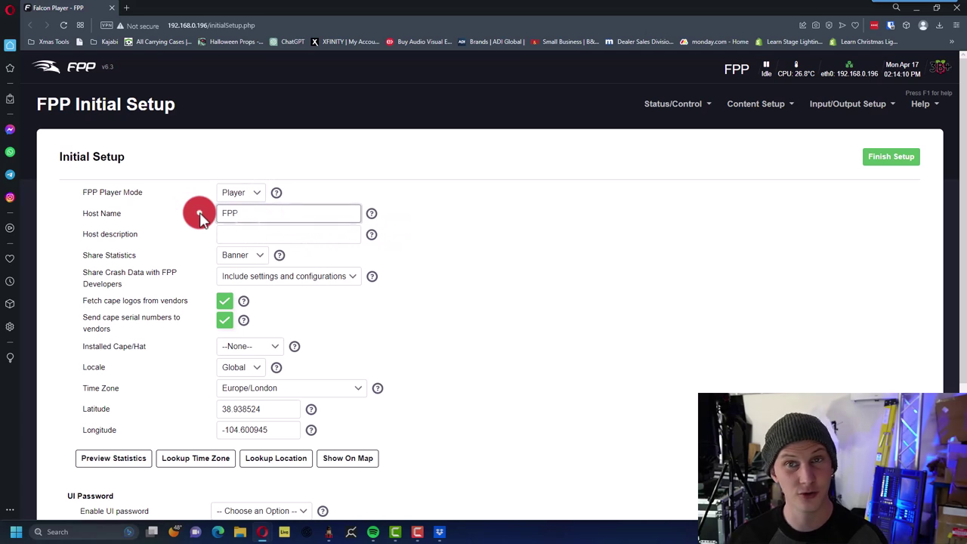
click(259, 218)
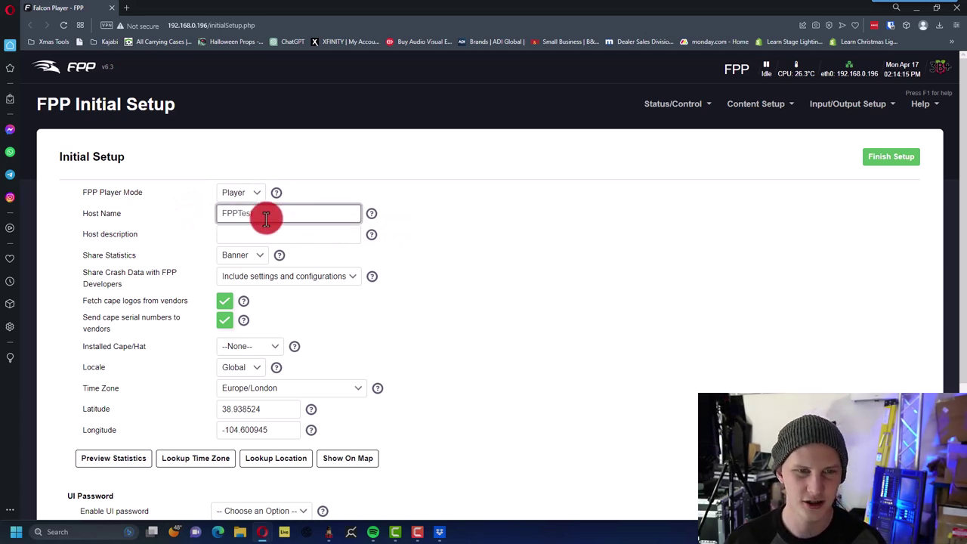
double_click(244, 217)
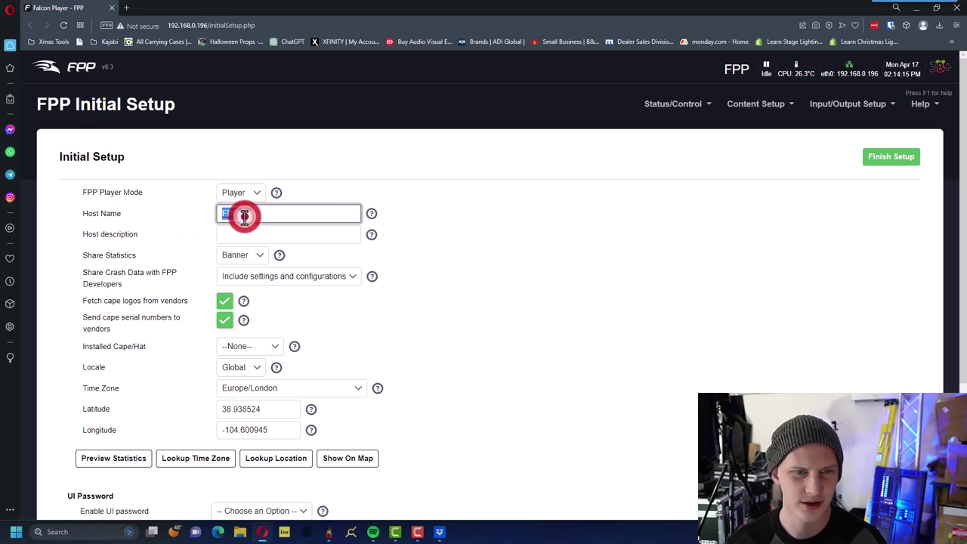
click(194, 218)
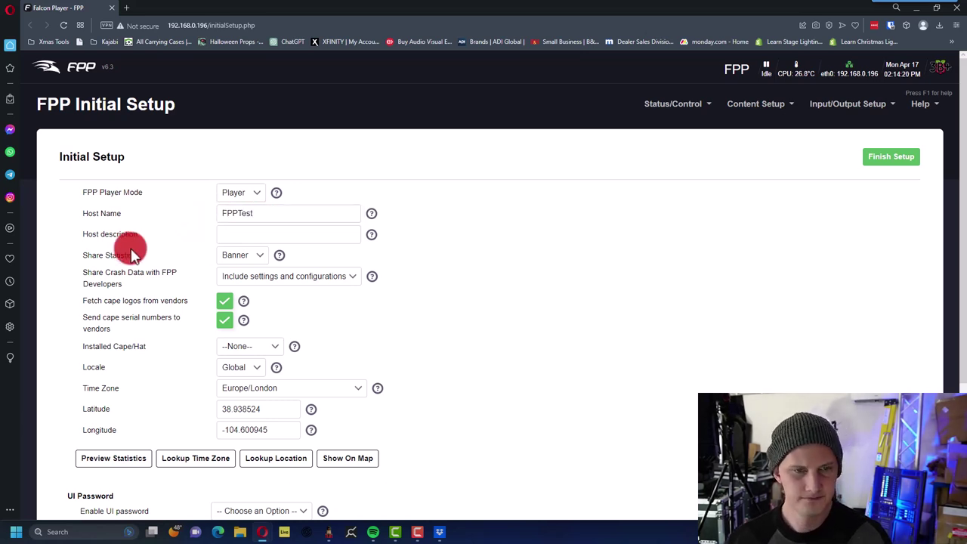
Step: Review the Installed Cape/Hat options and leave the setting at --None--
mouse_move(275, 257)
scroll(133, 305, down, 2)
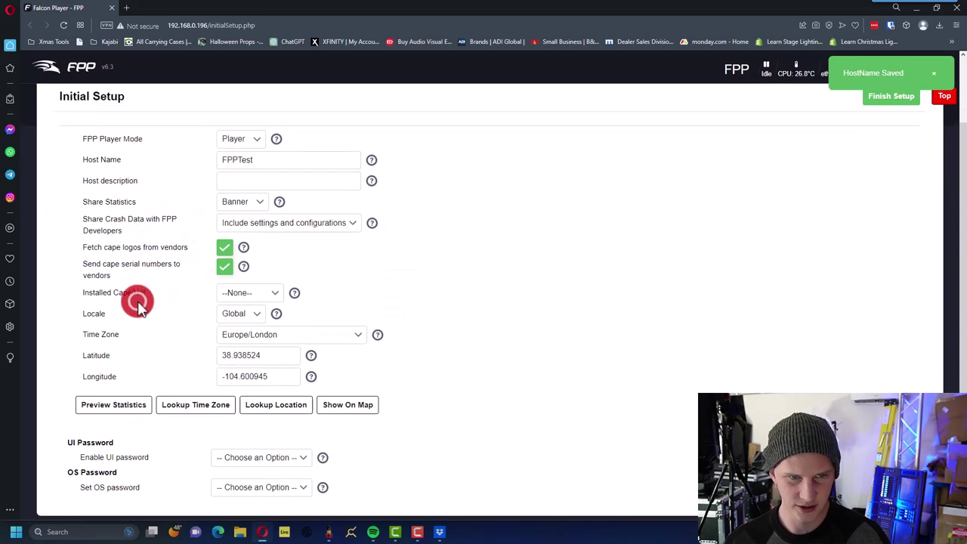
click(255, 292)
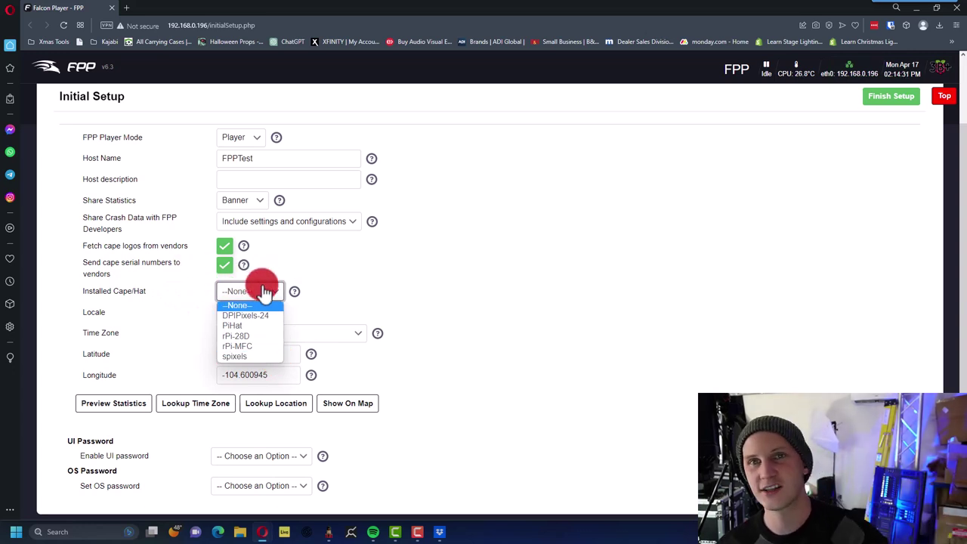
click(264, 292)
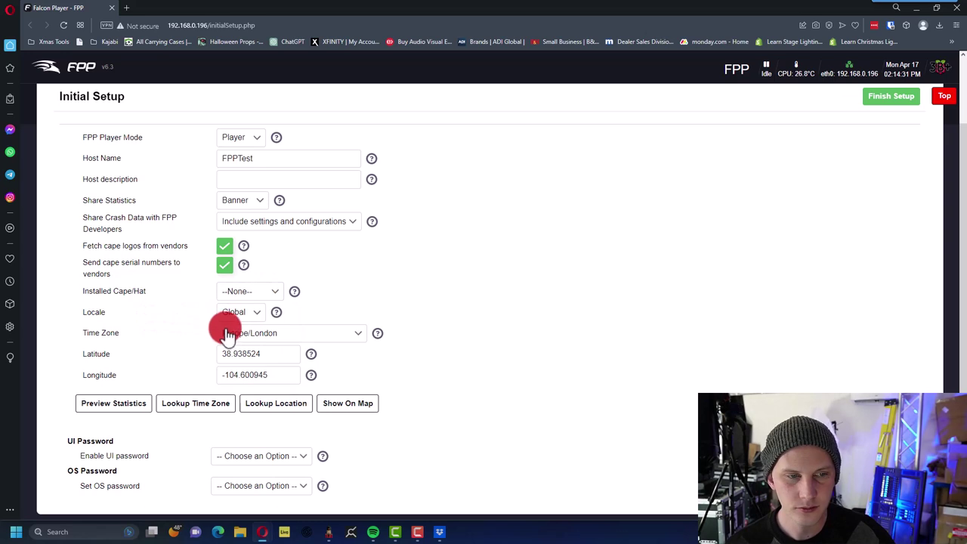
Step: Fill in the player's coordinates and time zone with the automatic location and time zone lookups
mouse_move(275, 316)
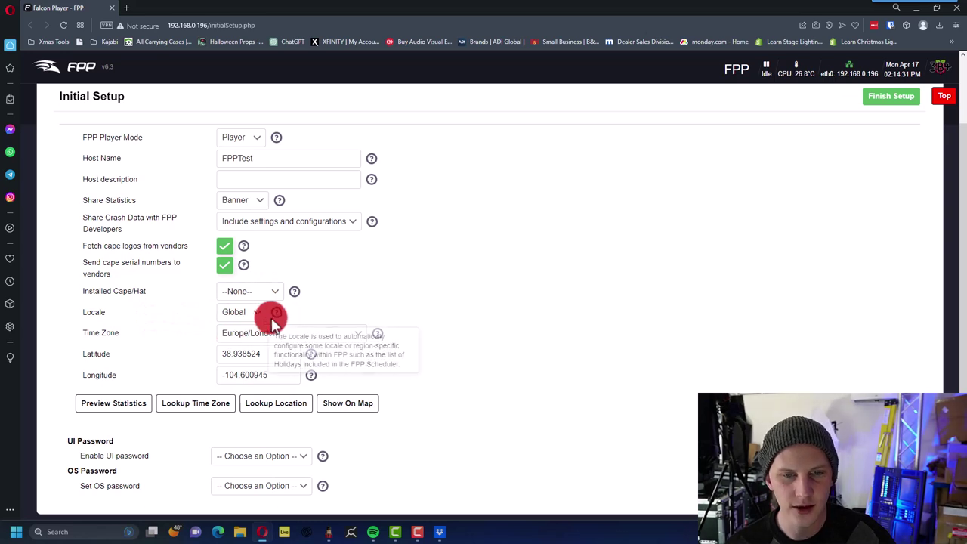
click(302, 403)
click(195, 403)
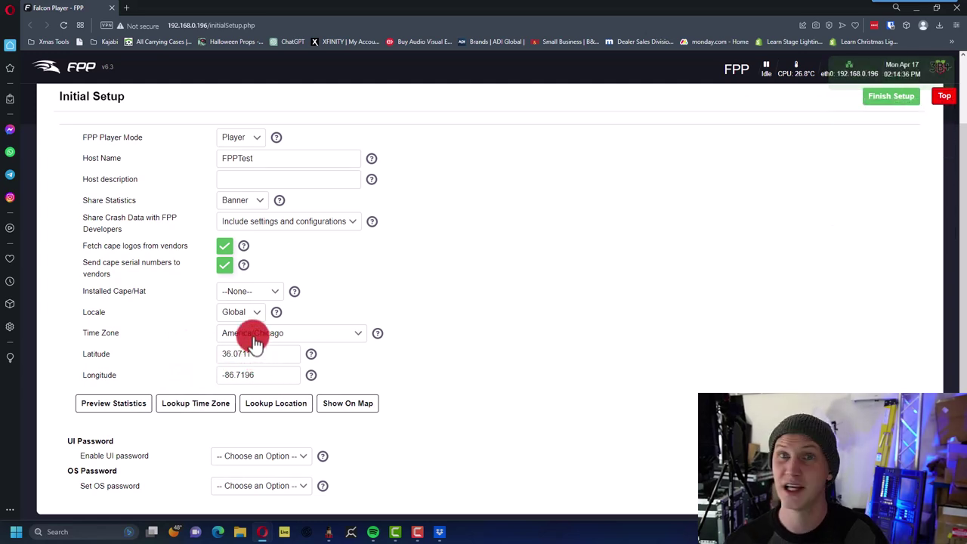
Step: Set Enable UI password to Disabled and set the OS password to the default option
scroll(260, 359, down, 2)
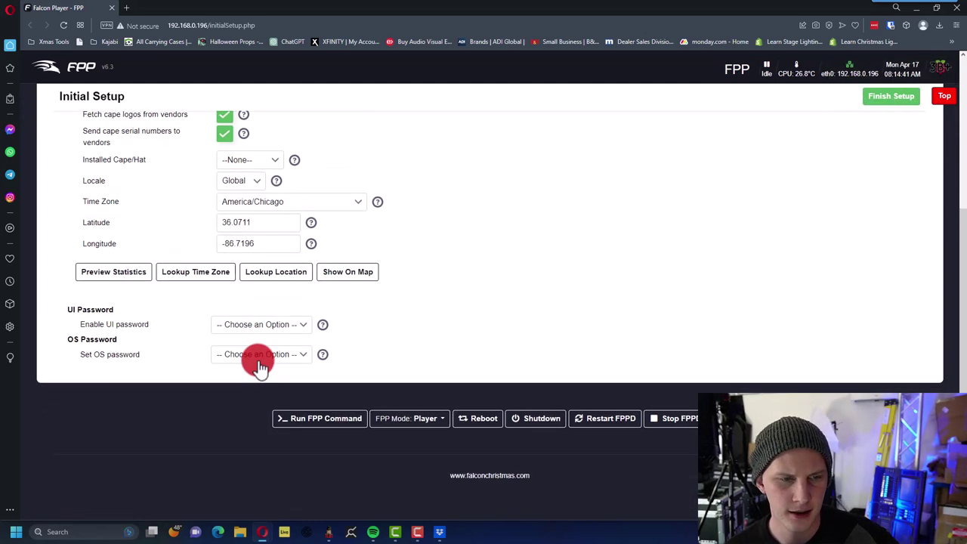
click(238, 326)
click(91, 317)
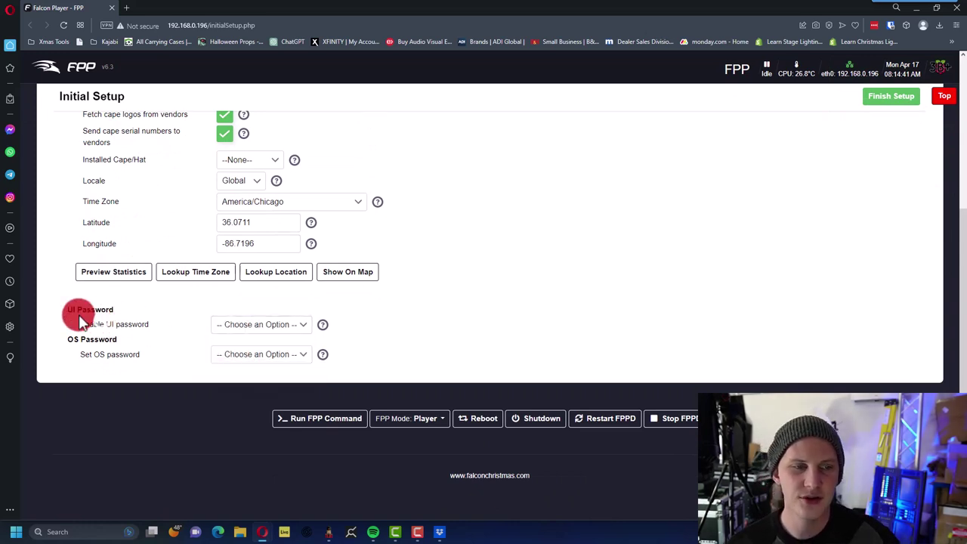
drag(81, 309, 143, 352)
click(162, 350)
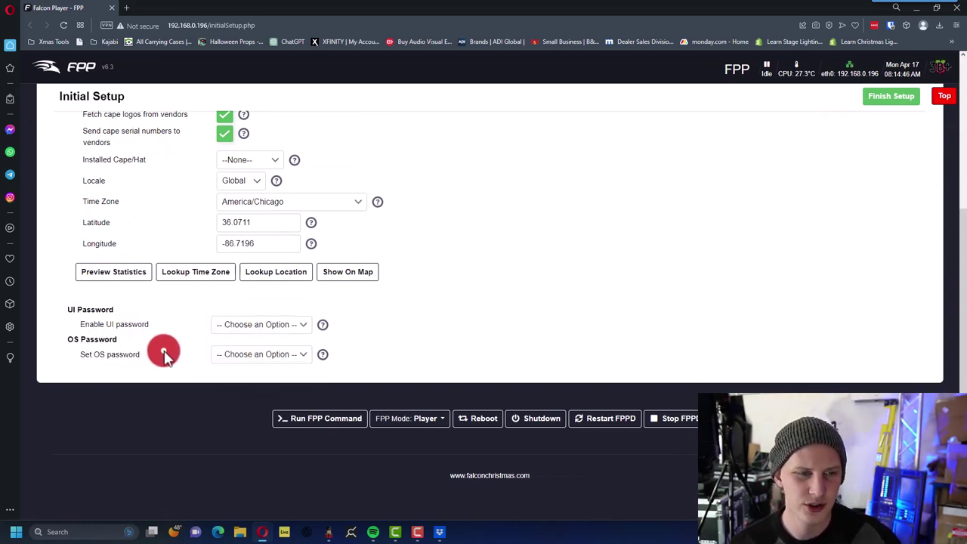
click(226, 322)
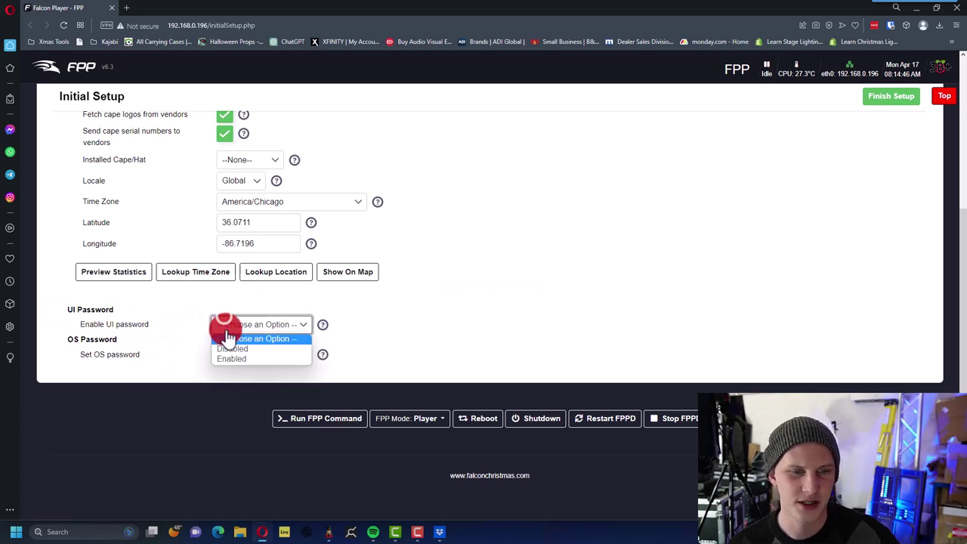
click(227, 338)
click(227, 351)
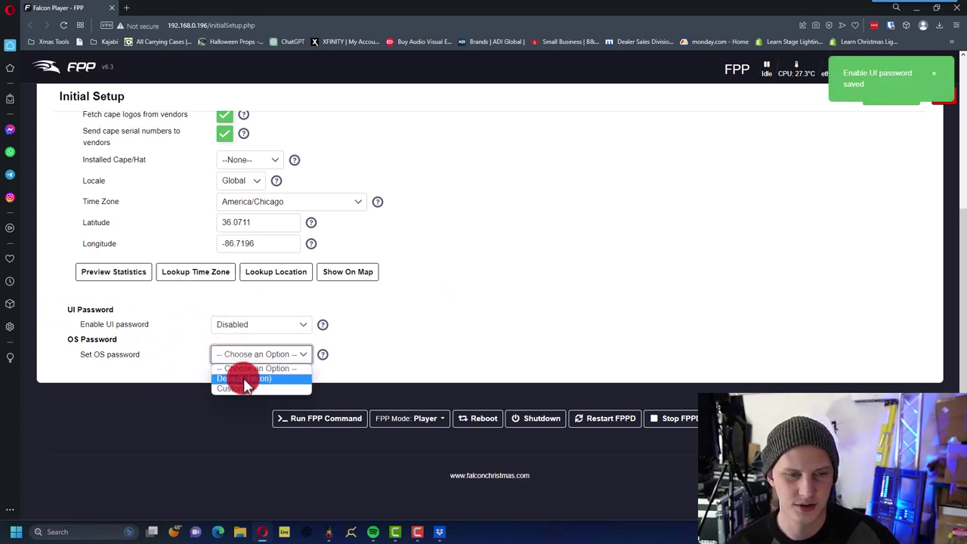
click(243, 380)
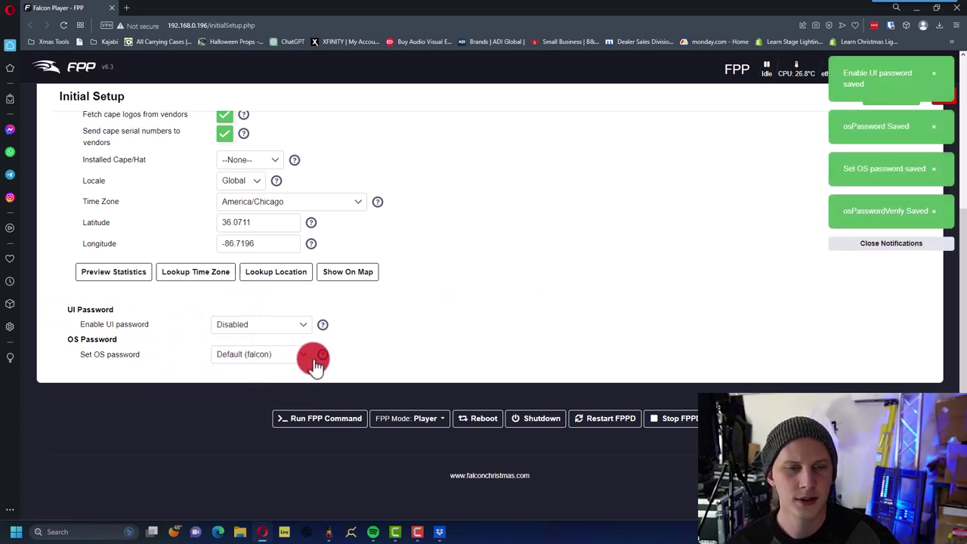
Step: Check the initial setup values, leave Enable UI password on Disabled, and finish the setup
scroll(515, 315, up, 3)
scroll(515, 314, down, 3)
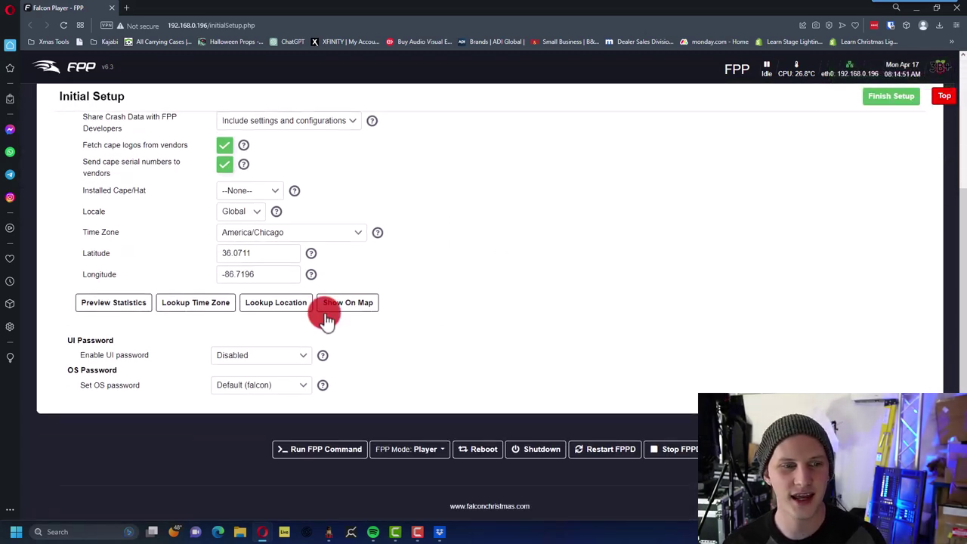
click(302, 354)
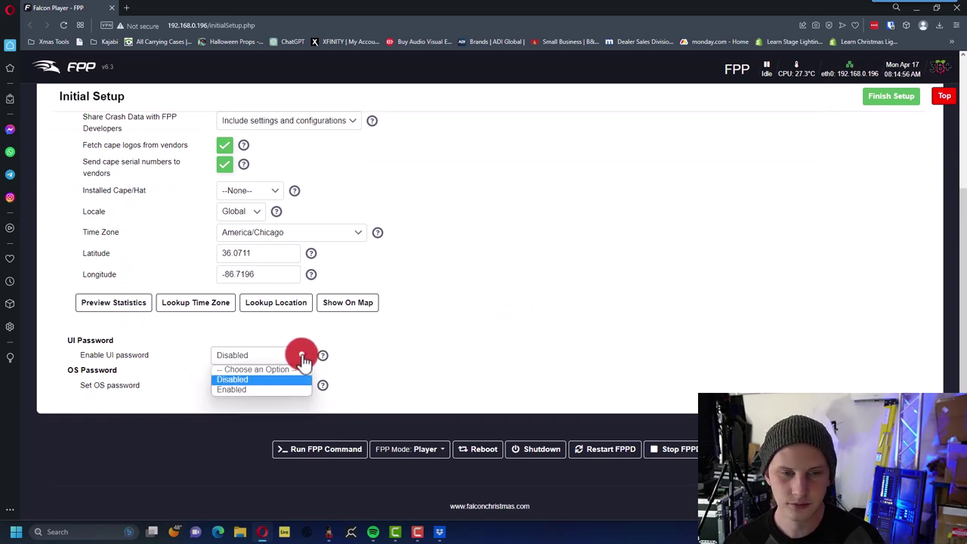
click(303, 352)
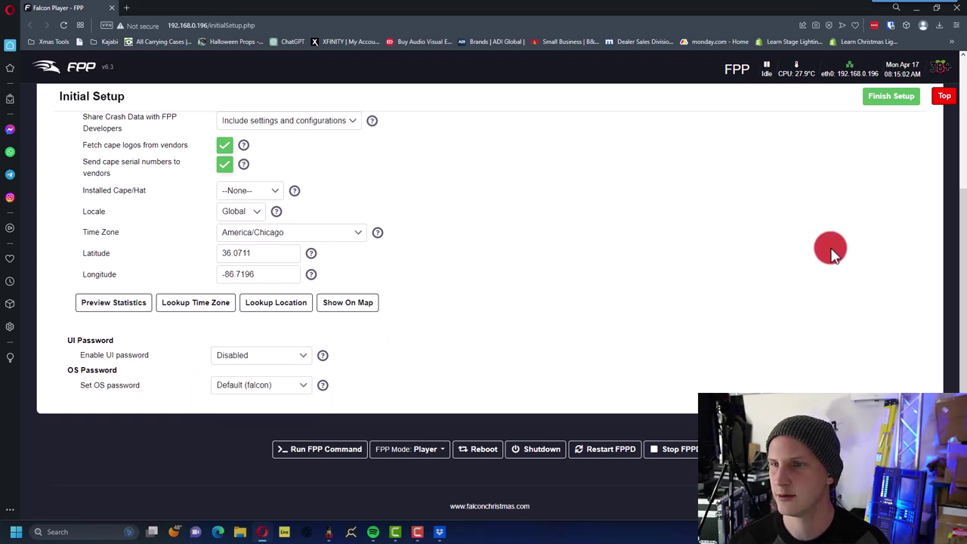
scroll(831, 253, up, 3)
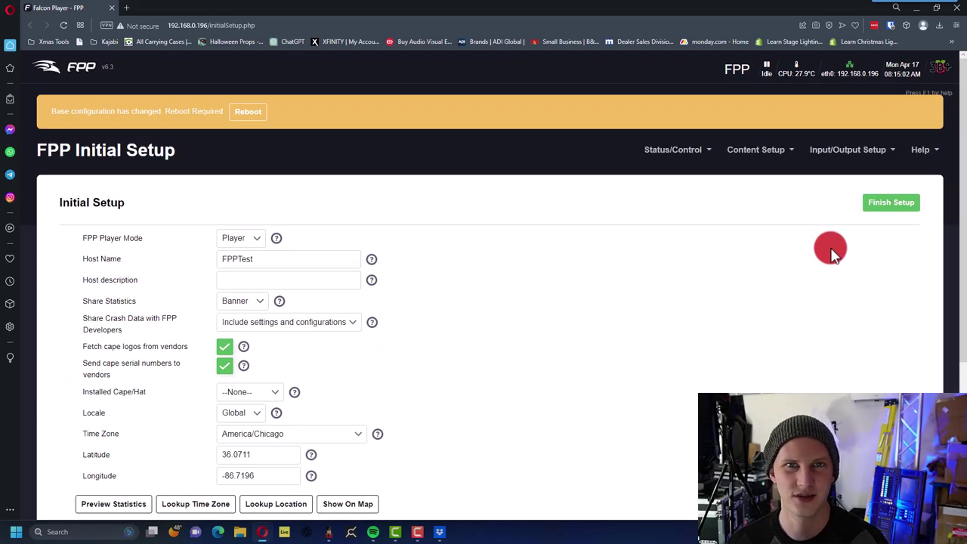
scroll(831, 254, down, 3)
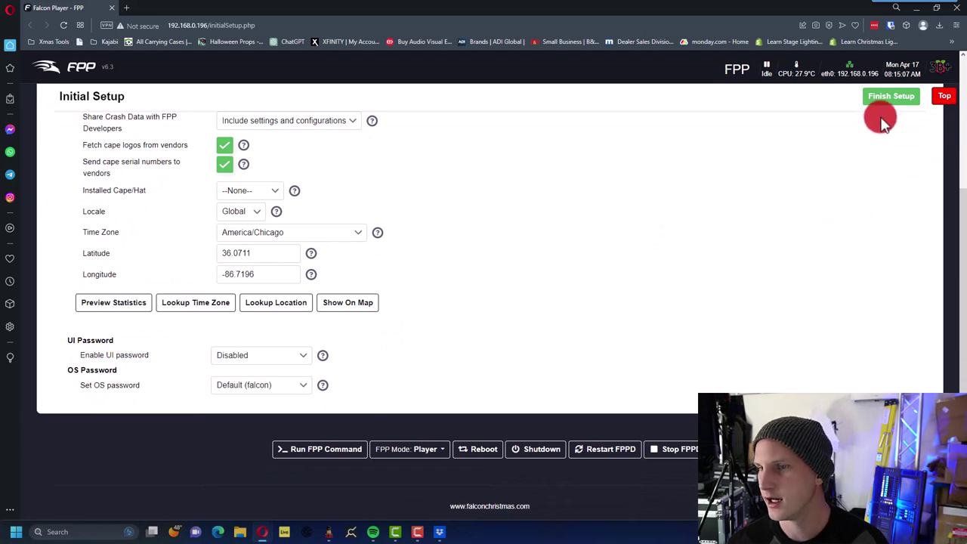
click(889, 111)
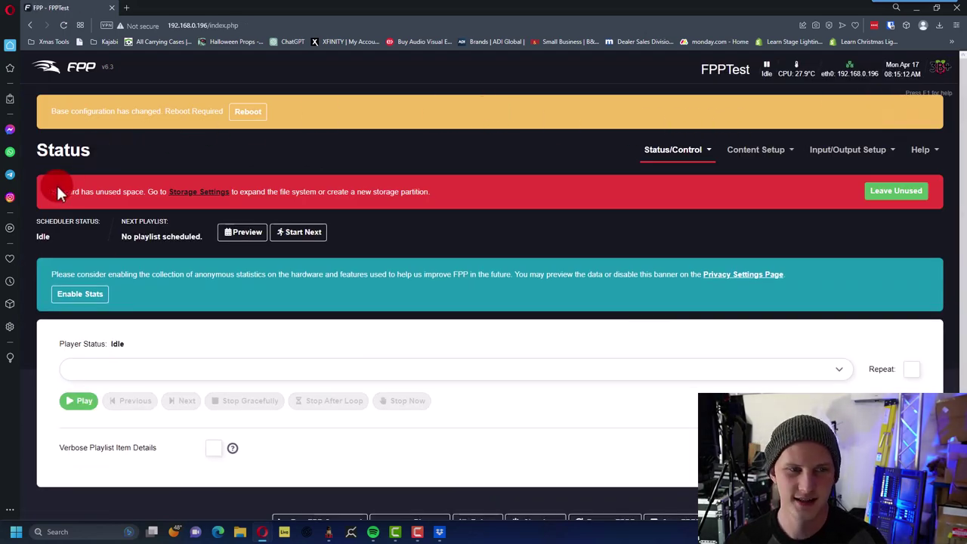
Step: Grow the filesystem from the storage settings so it uses the entire SD card, and close the Storage Expand output
drag(53, 191, 449, 203)
click(194, 191)
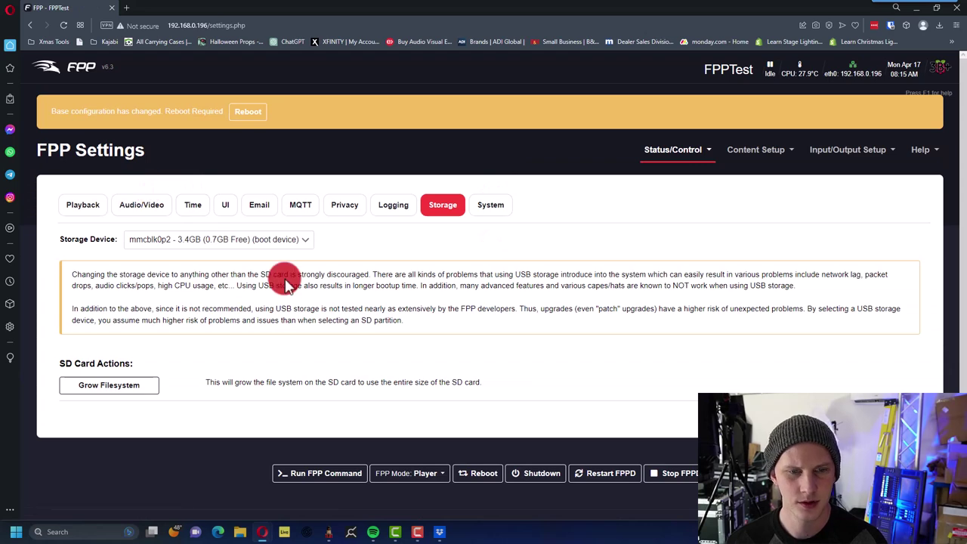
click(148, 380)
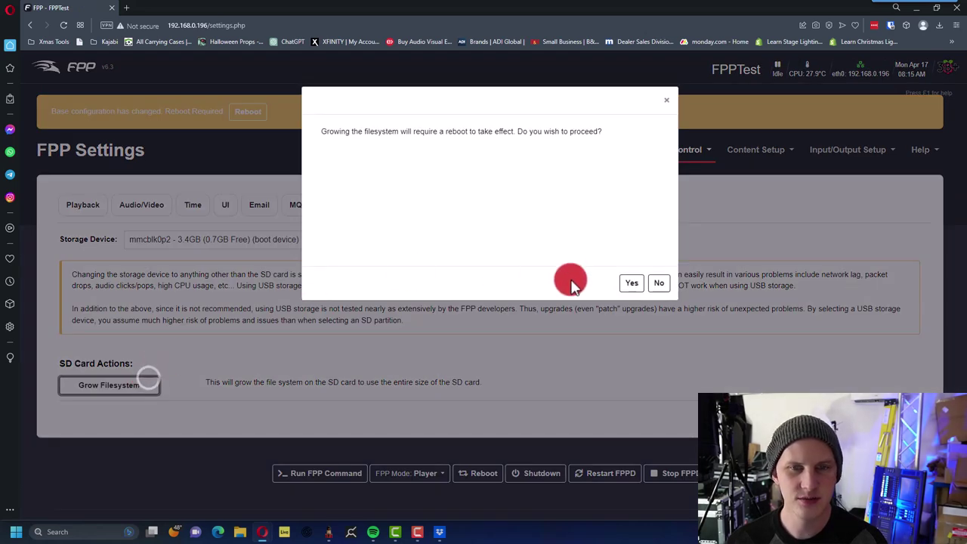
click(632, 282)
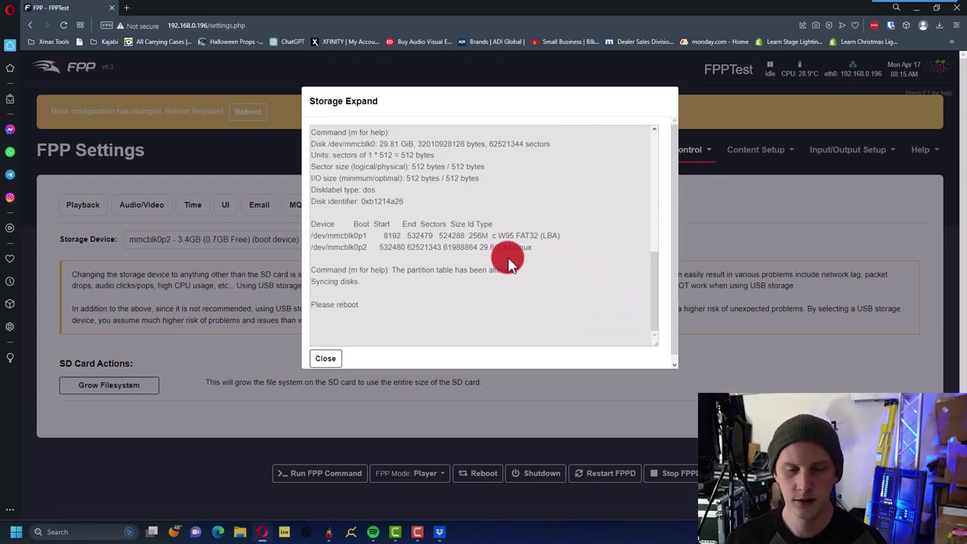
click(325, 359)
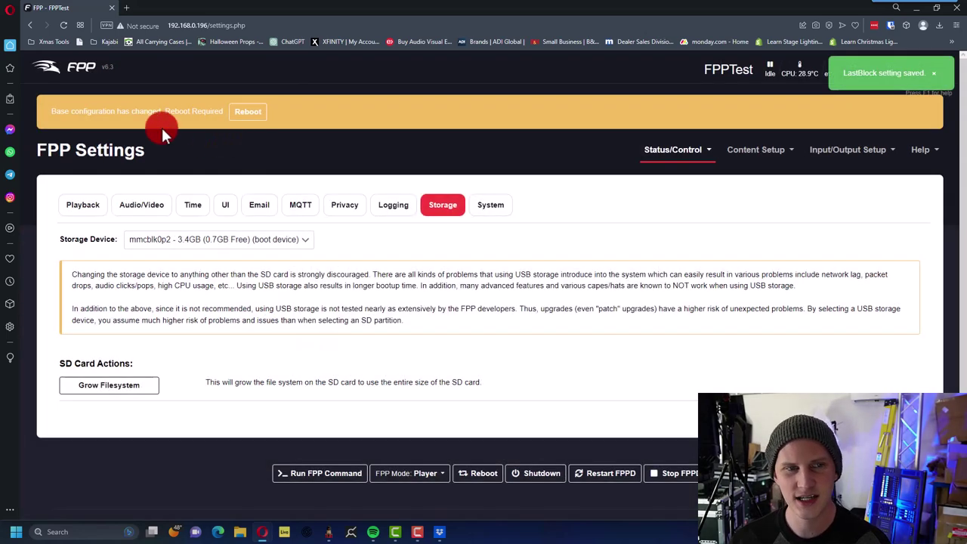
Step: Reboot the Falcon Player to apply the changed base configuration and the expanded storage
click(242, 118)
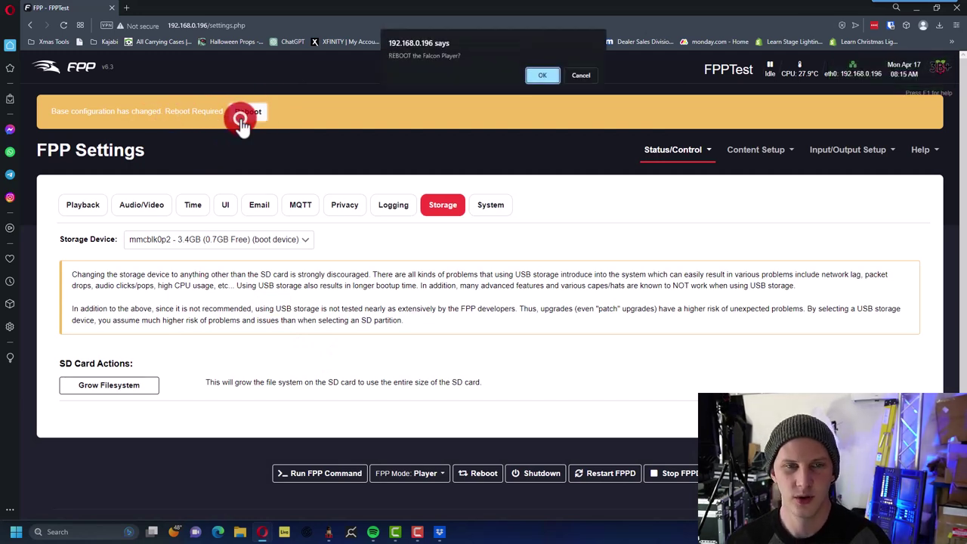
click(541, 74)
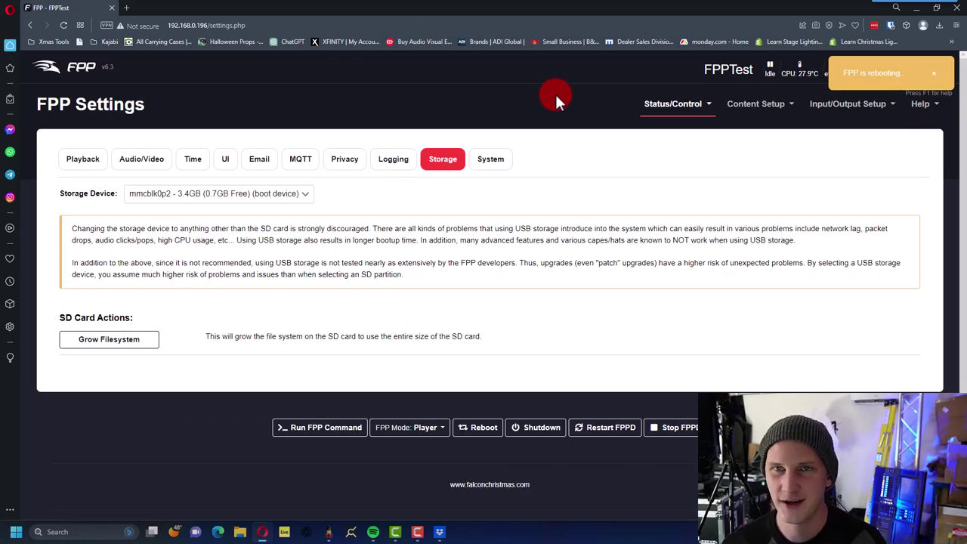
key(alt+Tab)
key(alt+Tab)
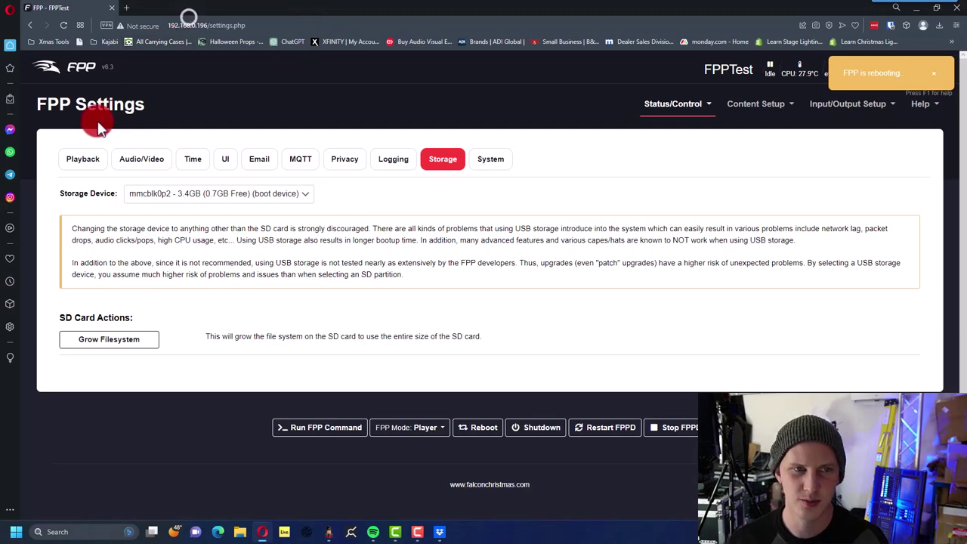
click(75, 74)
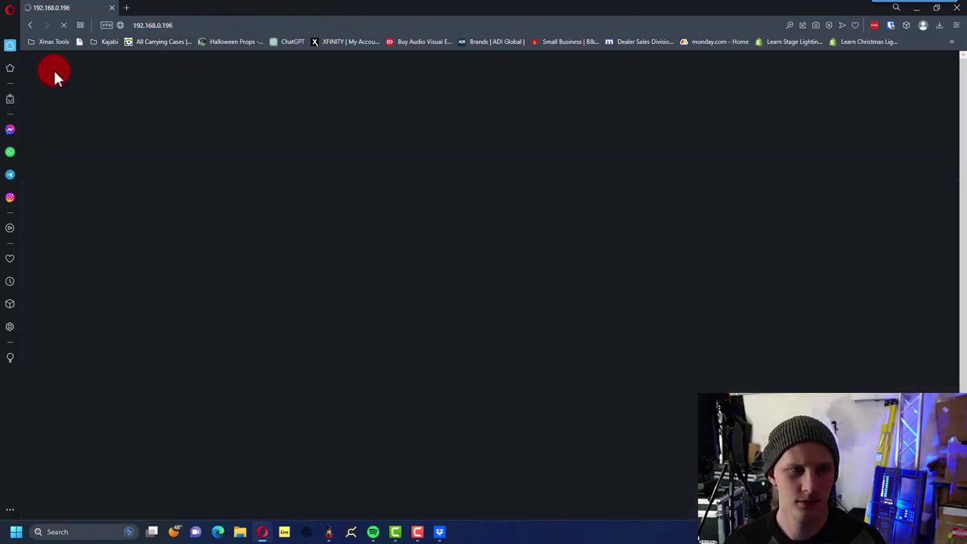
click(165, 25)
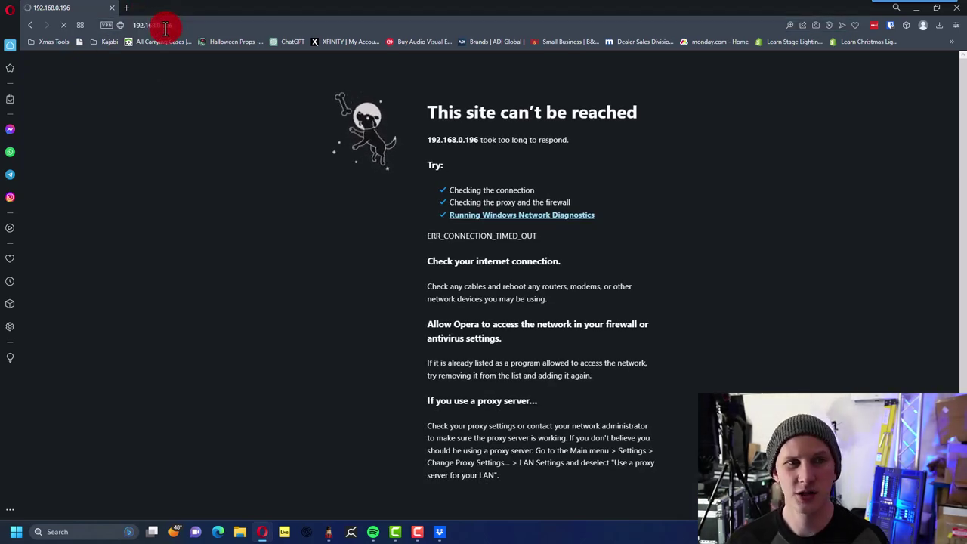
click(121, 9)
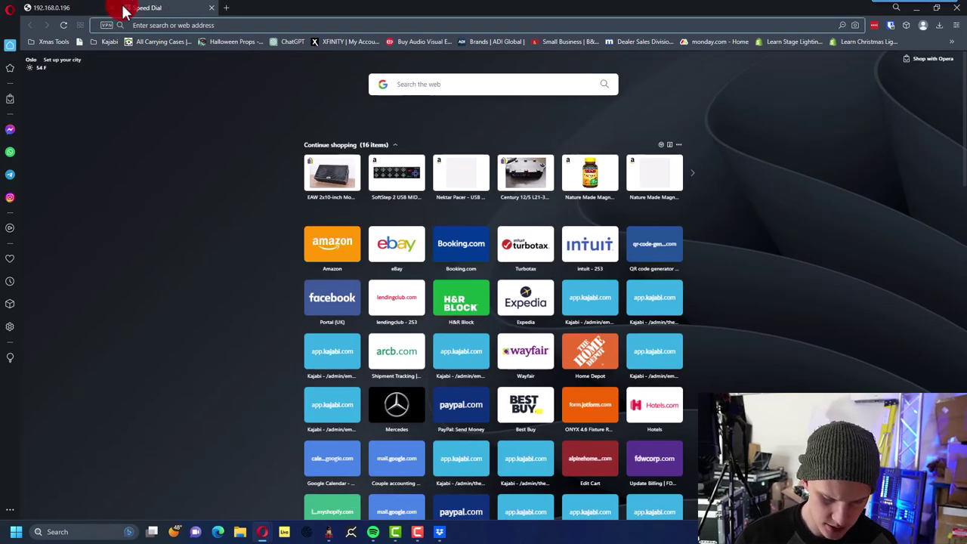
text(http://)
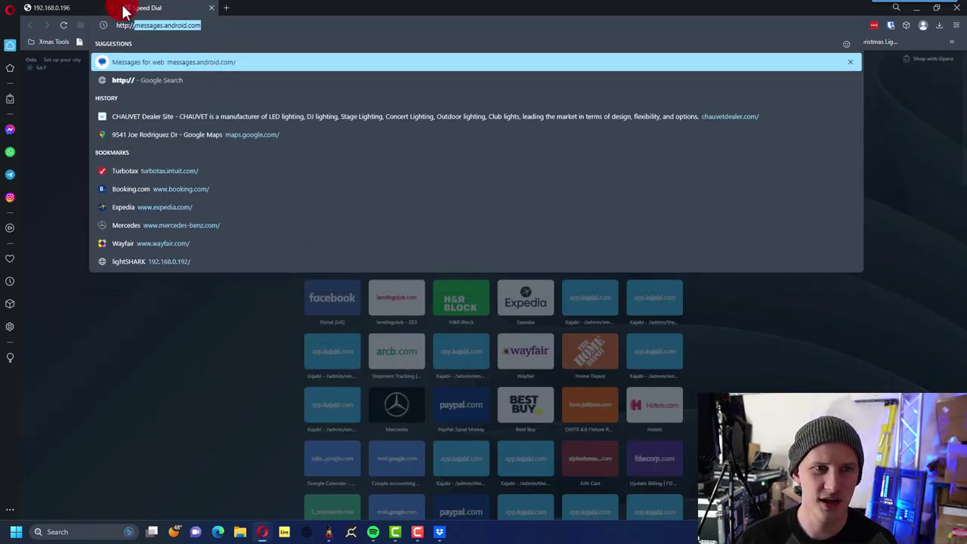
text(fpptest)
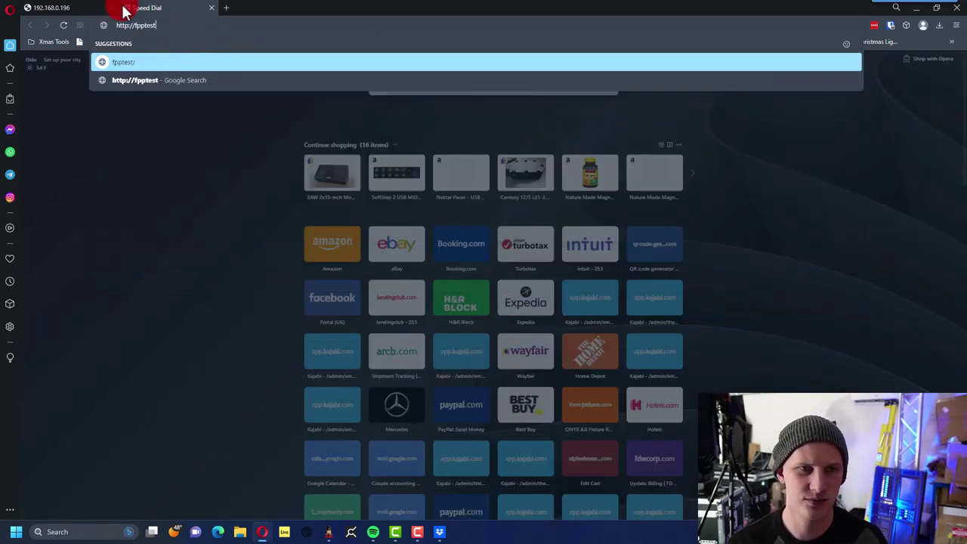
key(Return)
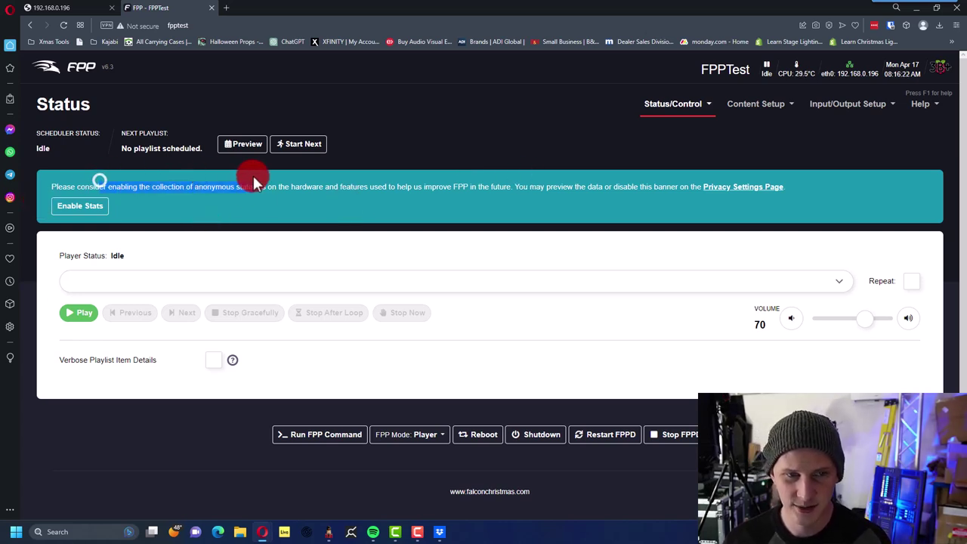
Step: Enable the collection of anonymous statistics and restart FPPD to apply the setting
drag(378, 186, 381, 184)
click(382, 185)
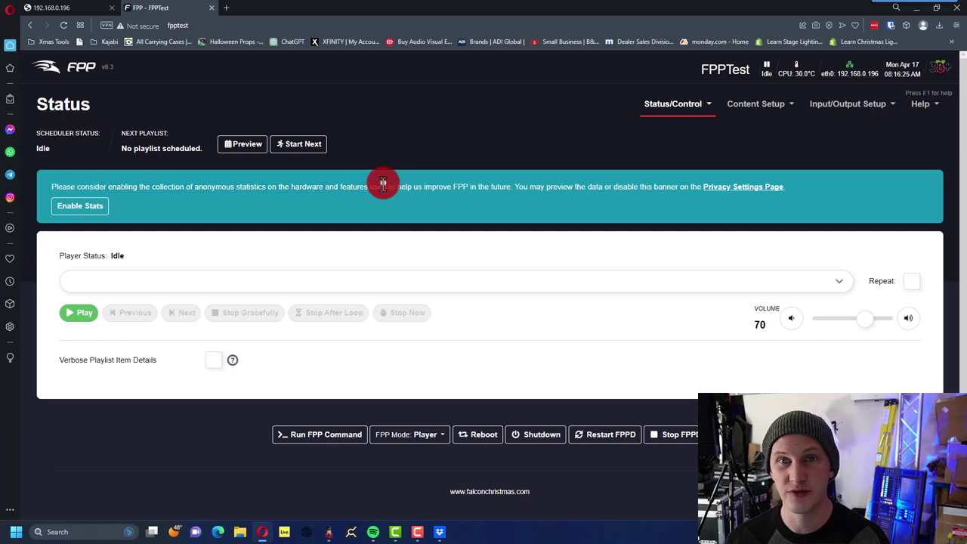
click(73, 207)
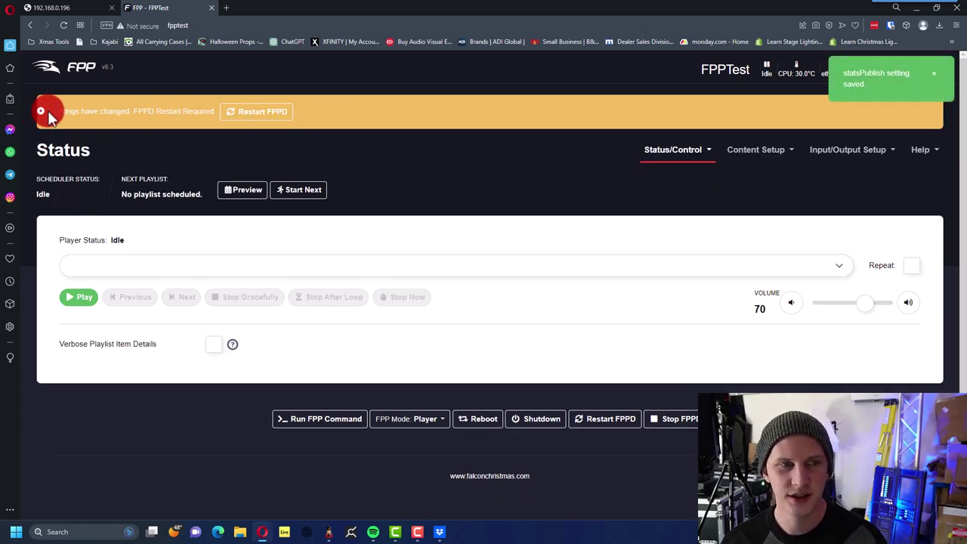
drag(48, 111, 247, 114)
click(246, 113)
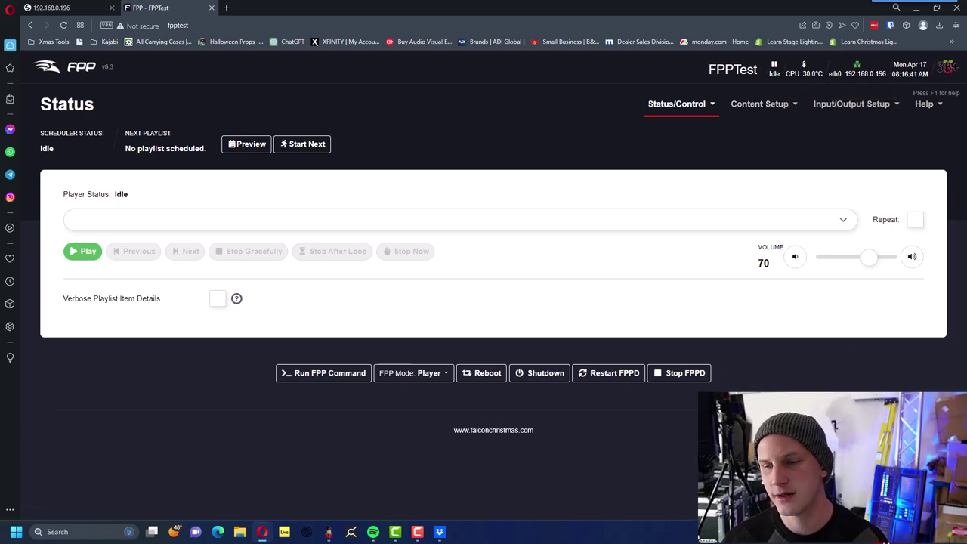
Step: Check the computer's list of available Wi-Fi networks for the player's own network, and close the list
click(892, 533)
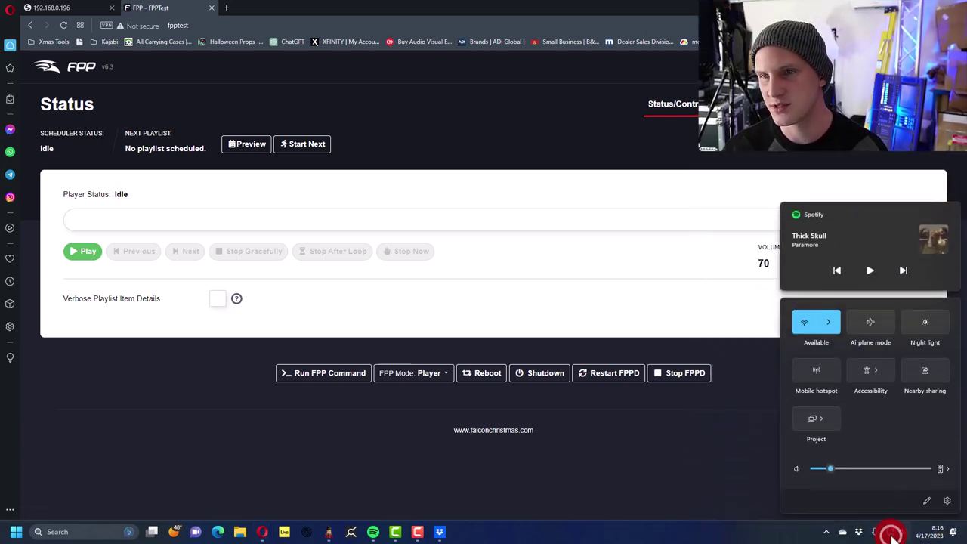
click(828, 322)
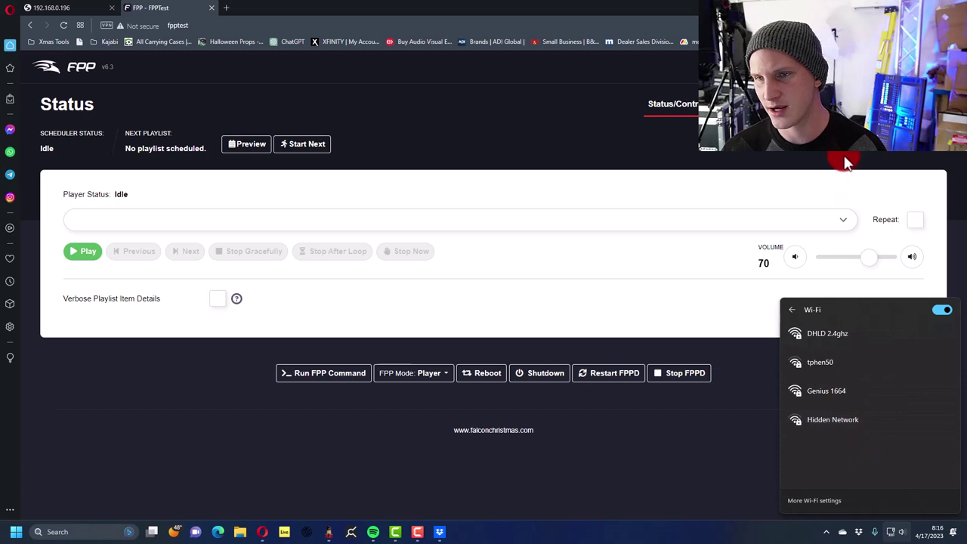
click(839, 155)
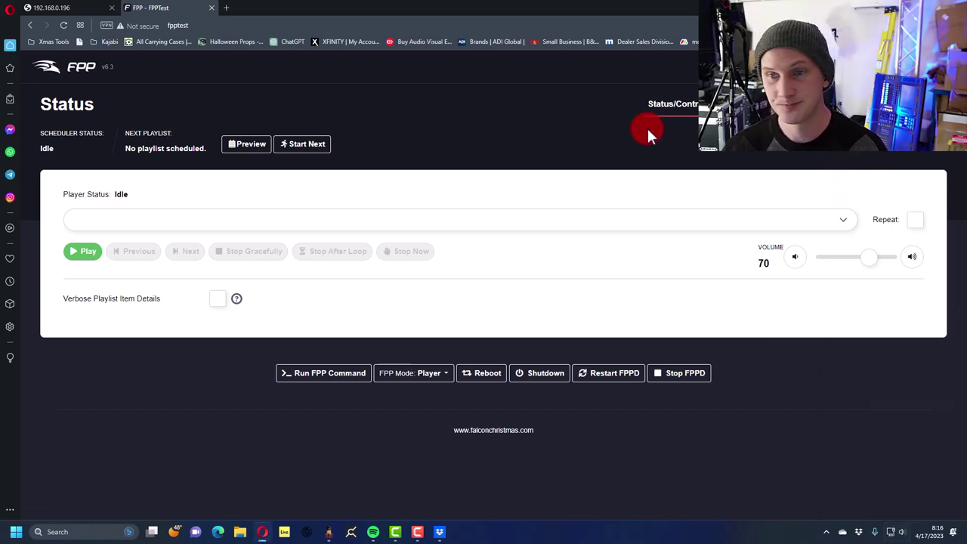
Step: Open the player's network configuration and compare the eth0 and WLAN interface settings, ending on wlan0
click(670, 107)
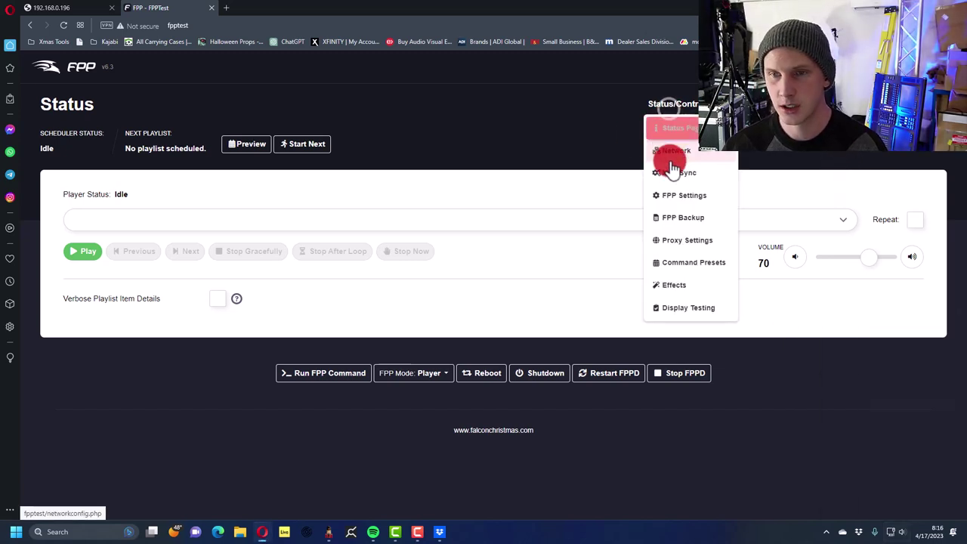
click(668, 155)
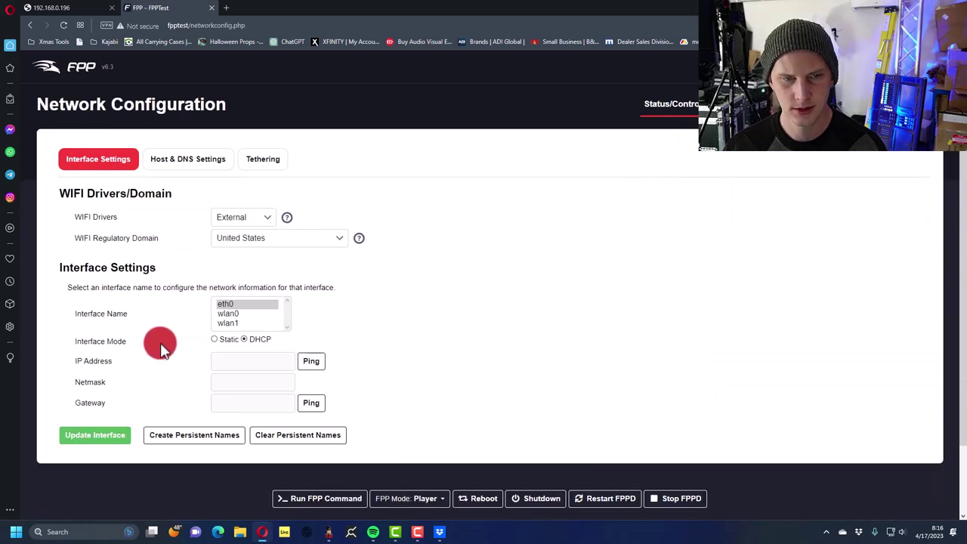
click(221, 314)
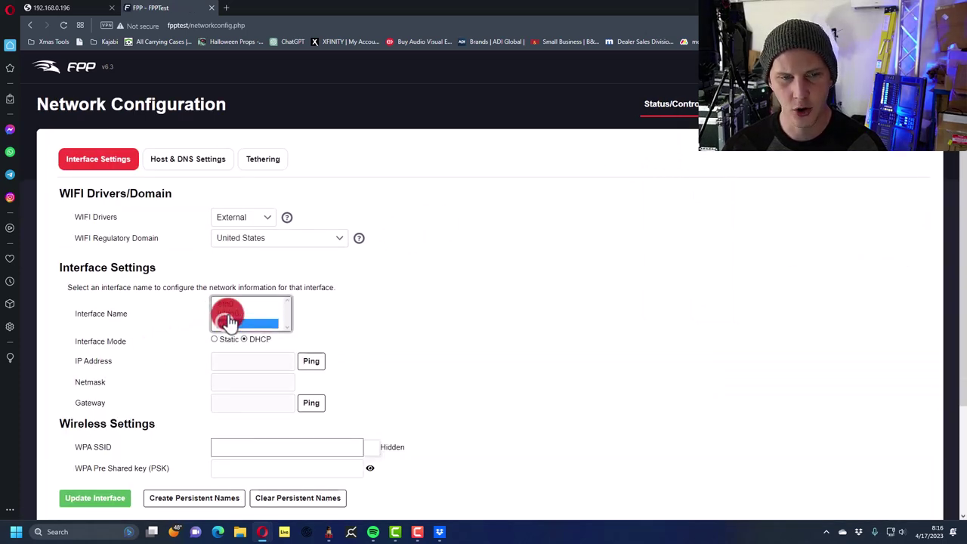
click(228, 321)
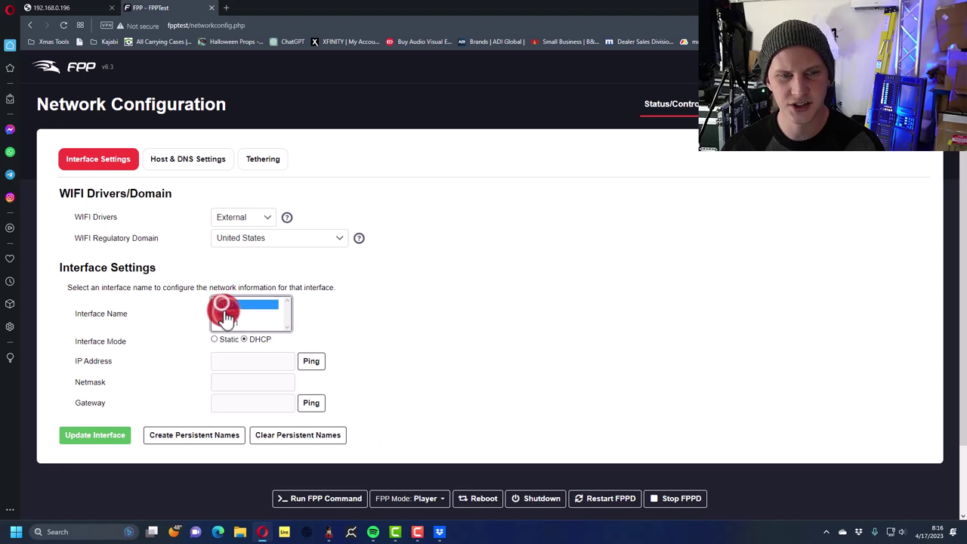
click(229, 306)
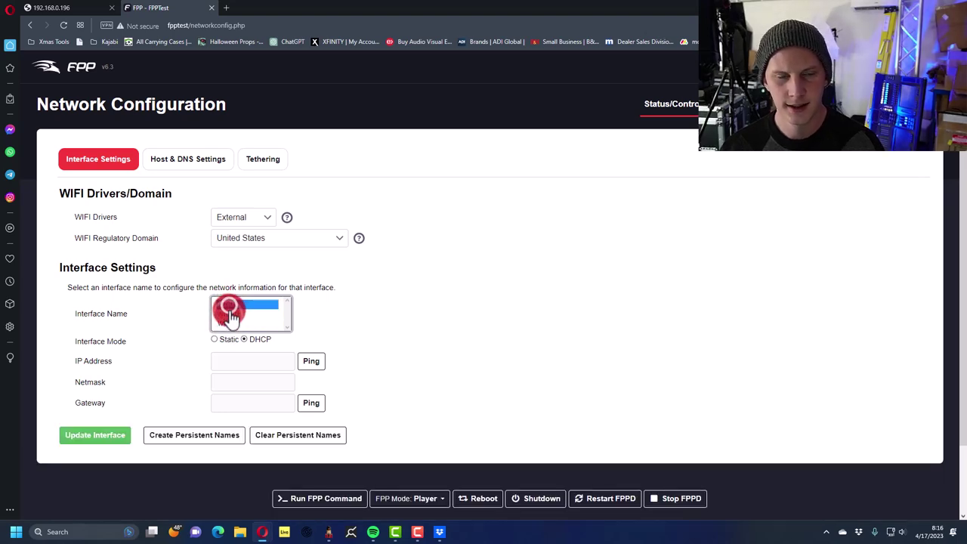
click(229, 314)
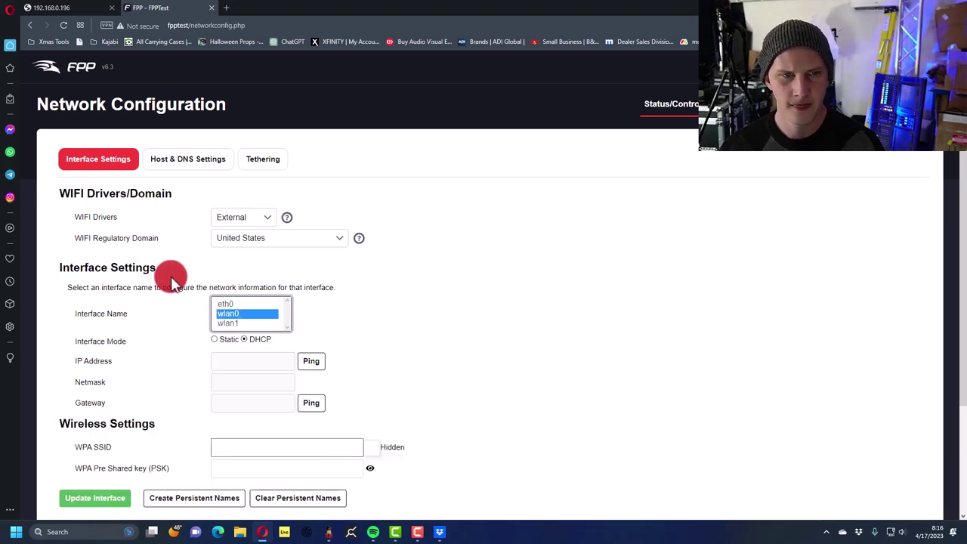
Step: Examine the tethering settings and the available tethering interfaces, keeping wlan0 selected
click(261, 158)
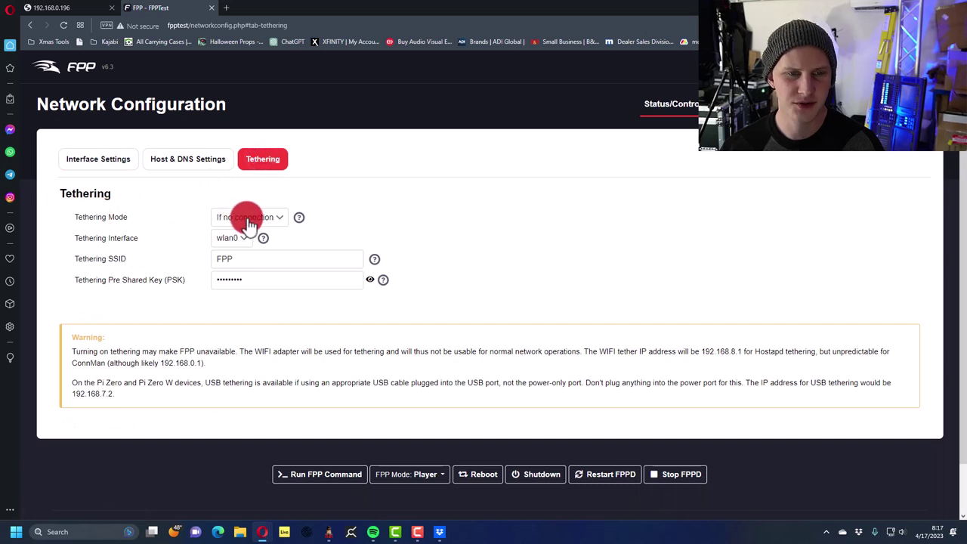
click(234, 242)
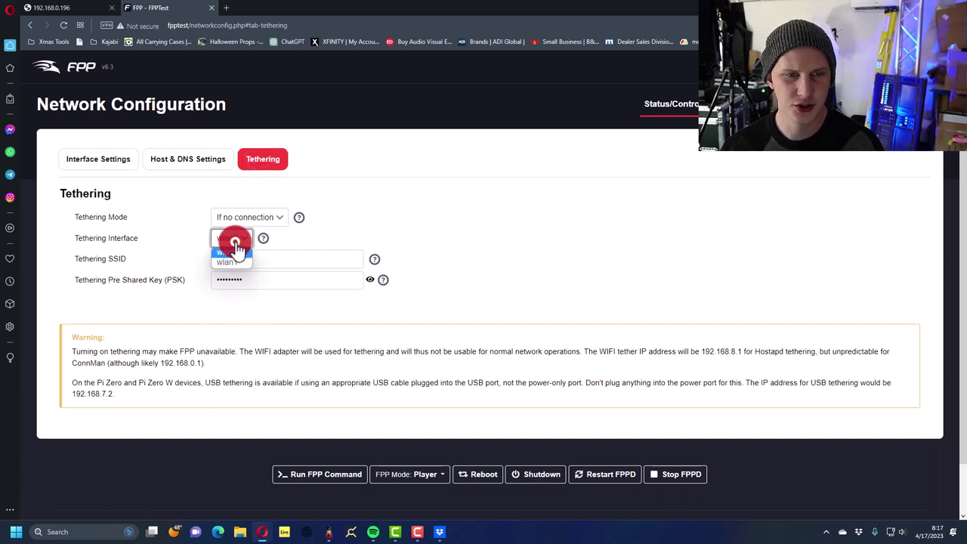
click(233, 242)
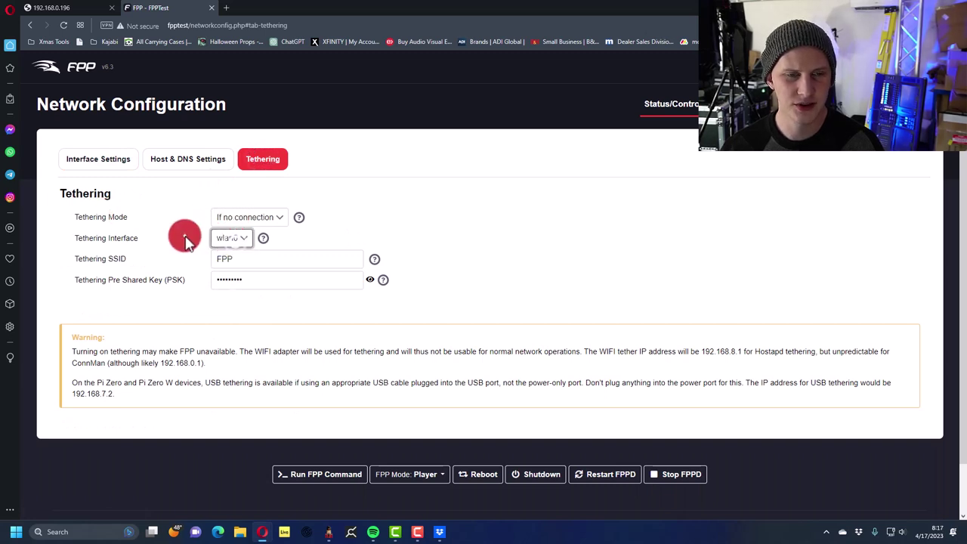
click(861, 532)
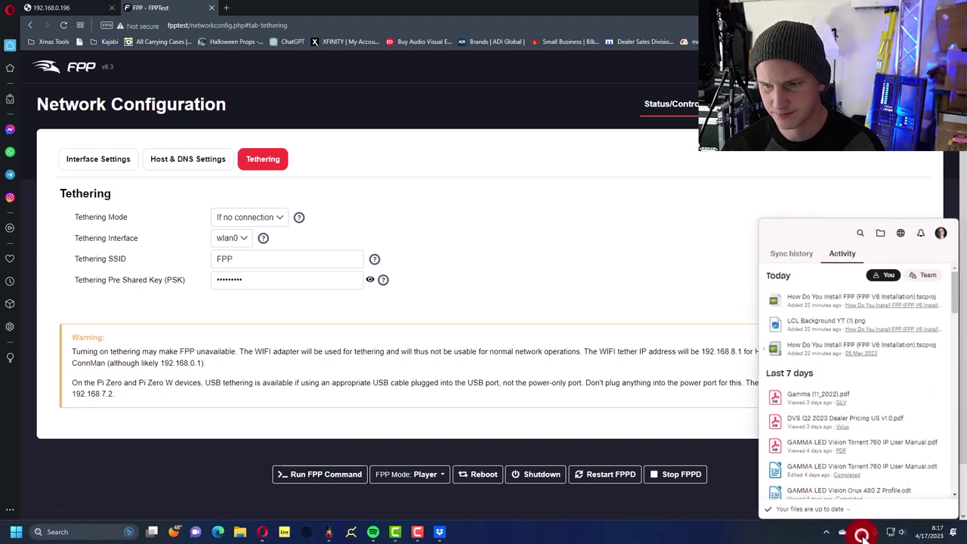
Step: Look through the computer's available Wi-Fi networks for the player's tethering network, and close the list
click(892, 534)
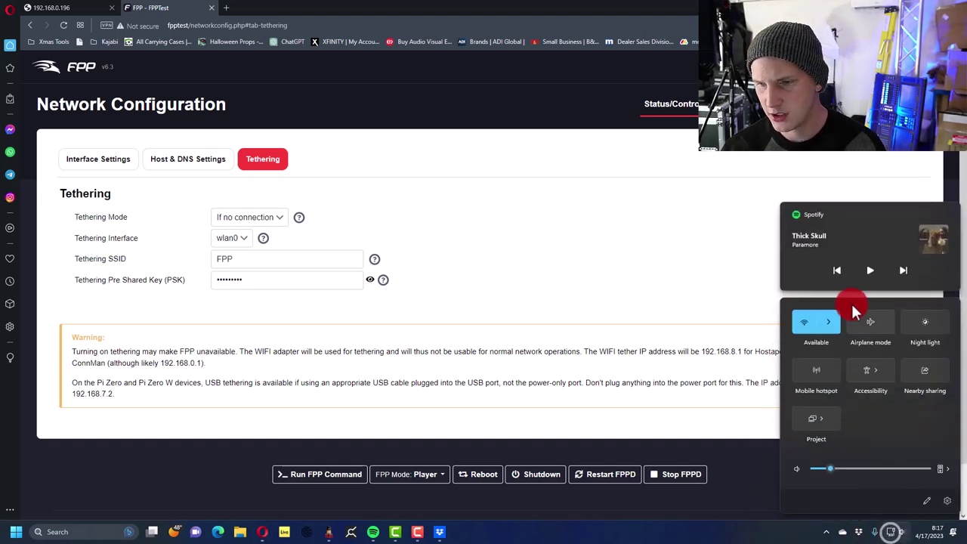
click(834, 317)
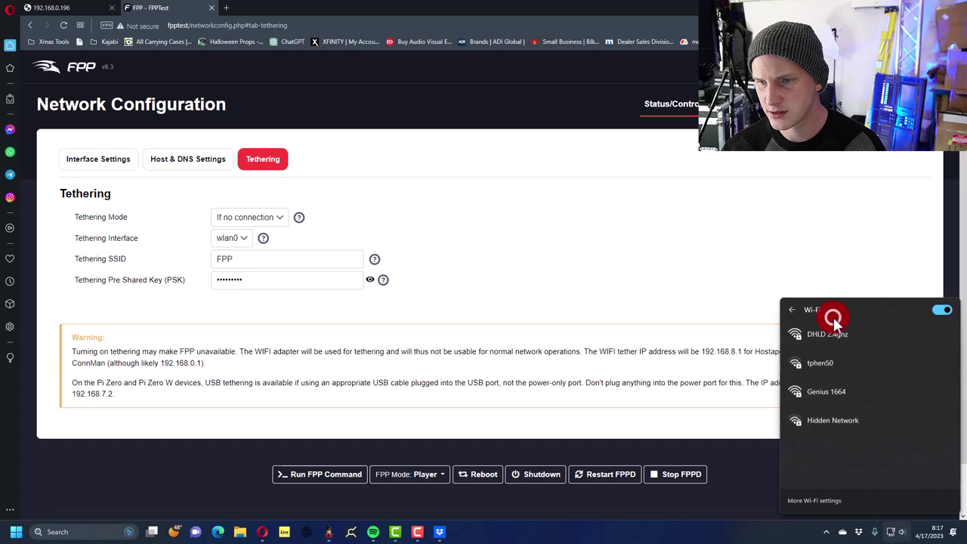
click(734, 234)
Step: Review the tethering interface and tethering mode choices, keeping wlan0 and "If no connection" selected
click(227, 238)
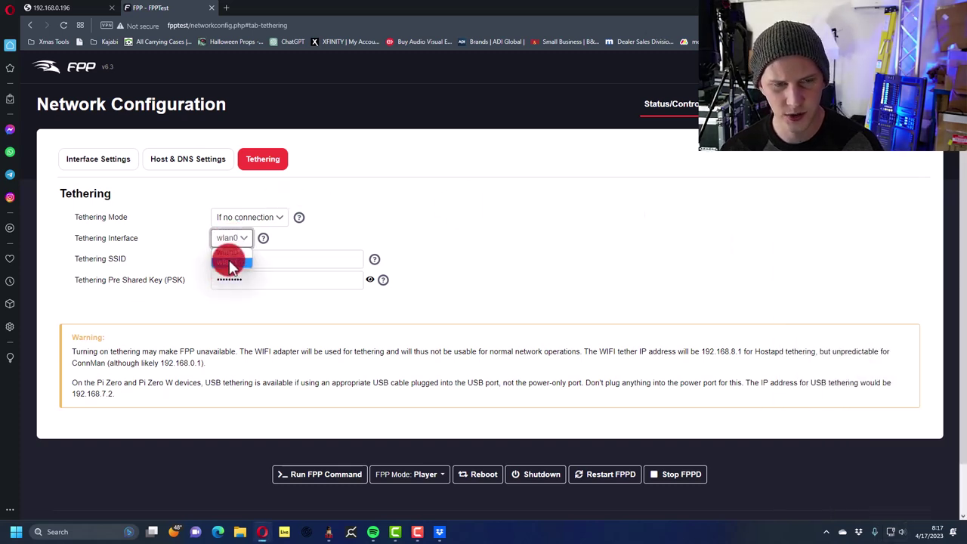
click(231, 262)
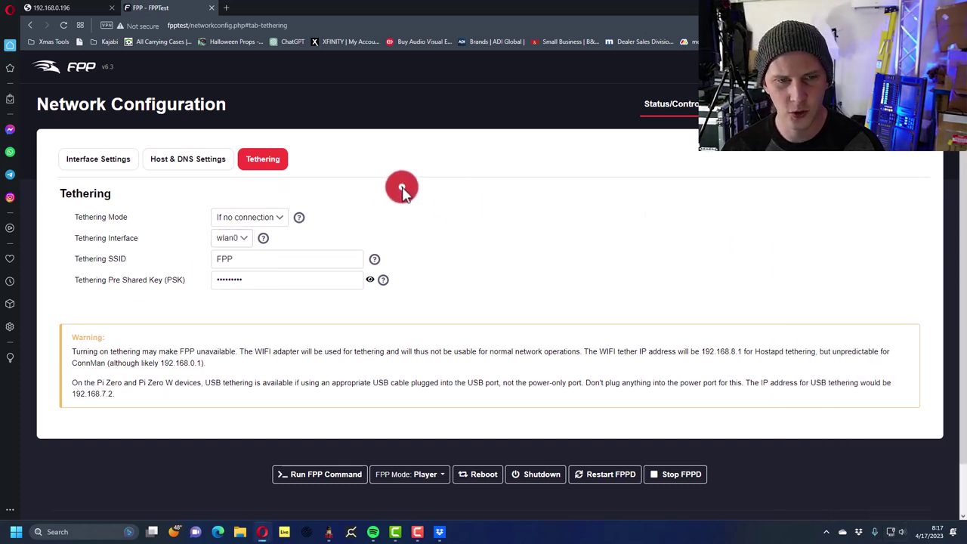
click(277, 219)
click(274, 211)
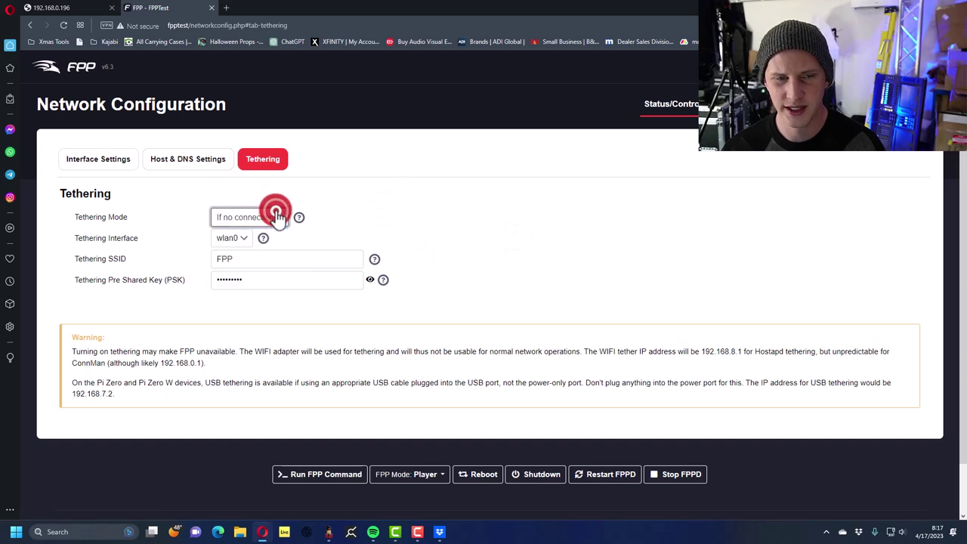
click(227, 222)
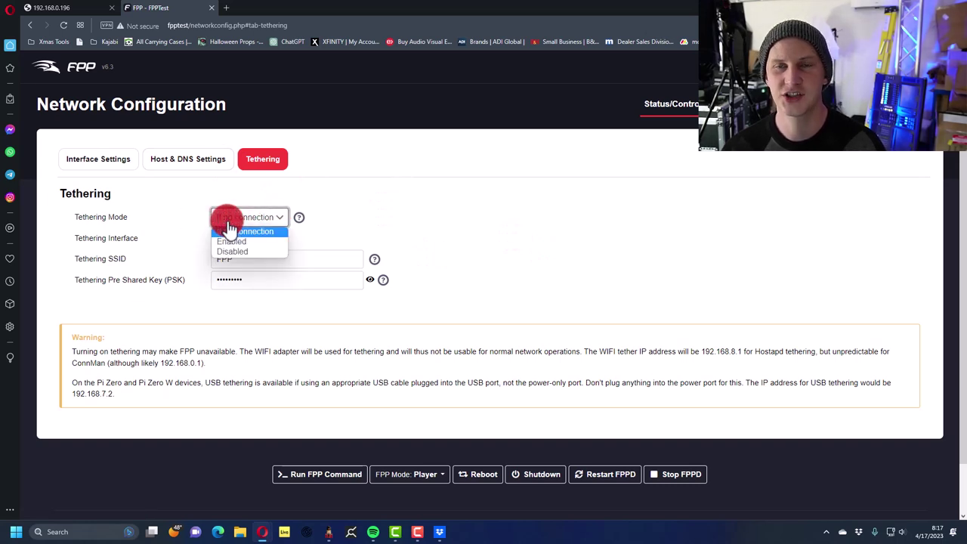
click(304, 221)
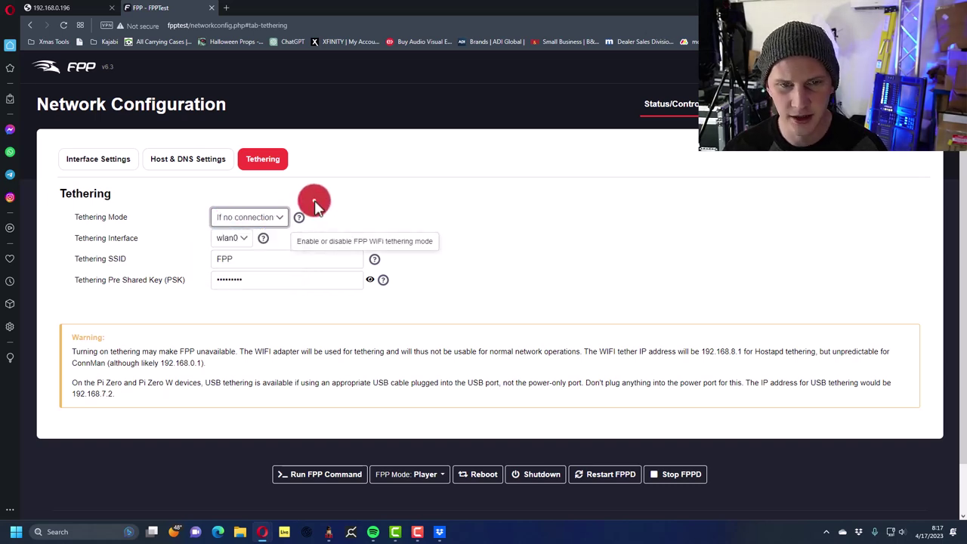
Step: Set the tethering mode to Enabled and reboot the player to apply the change, confirming the reboot
click(263, 222)
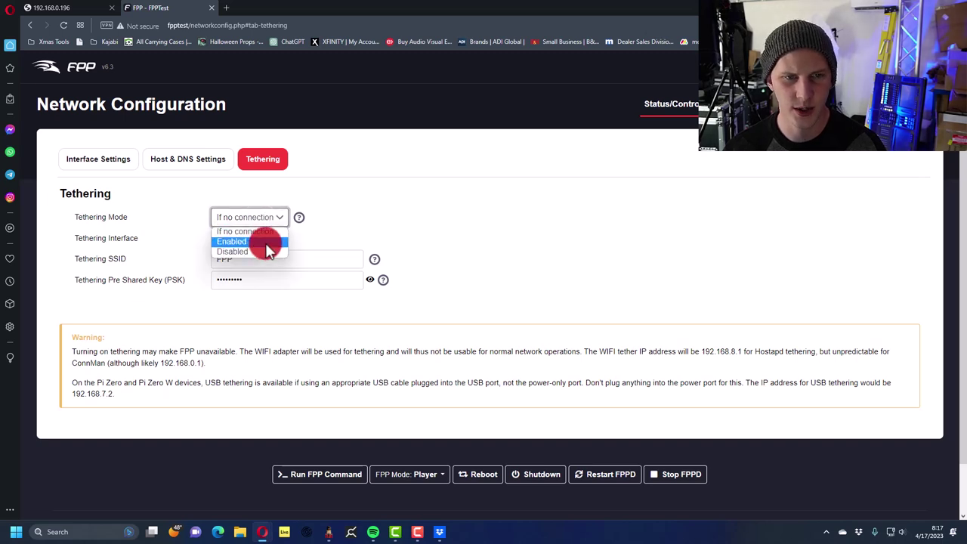
click(267, 242)
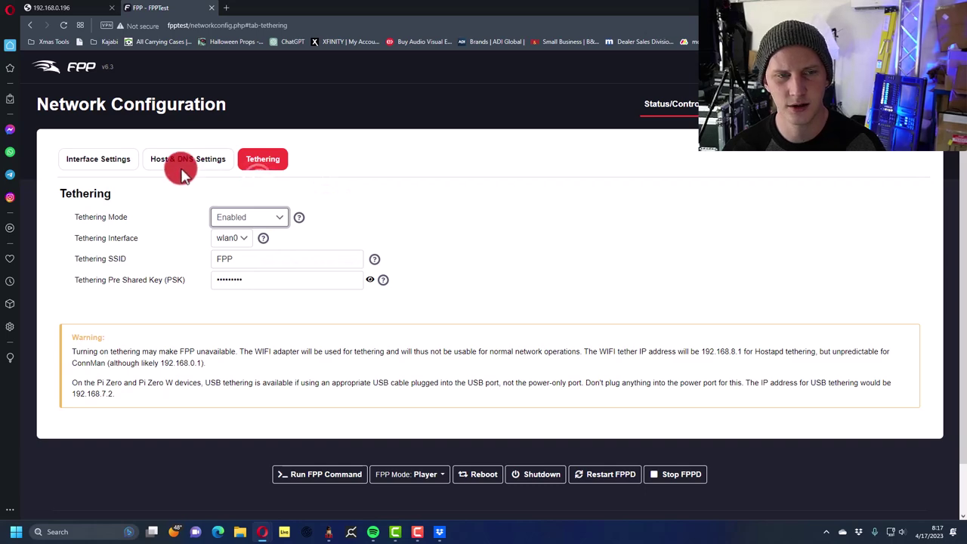
click(250, 118)
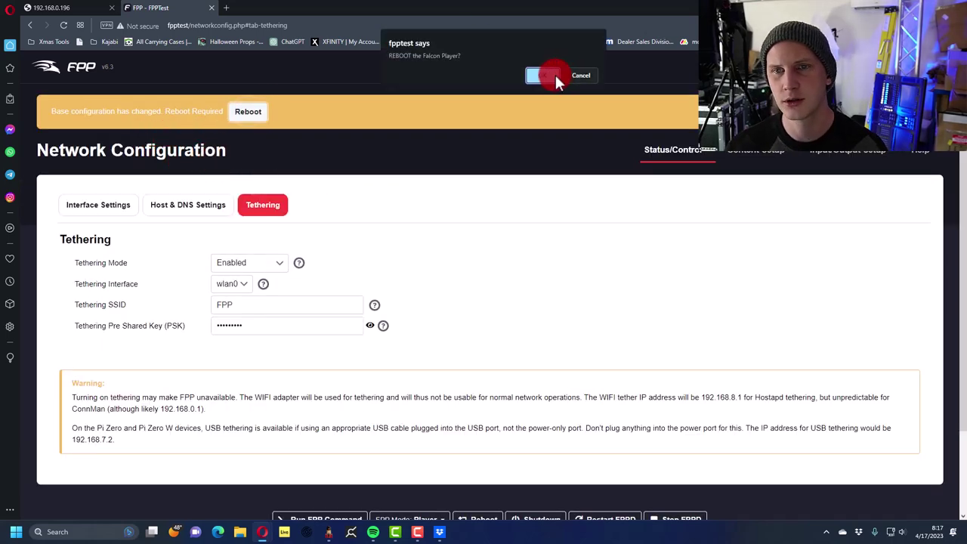
click(556, 75)
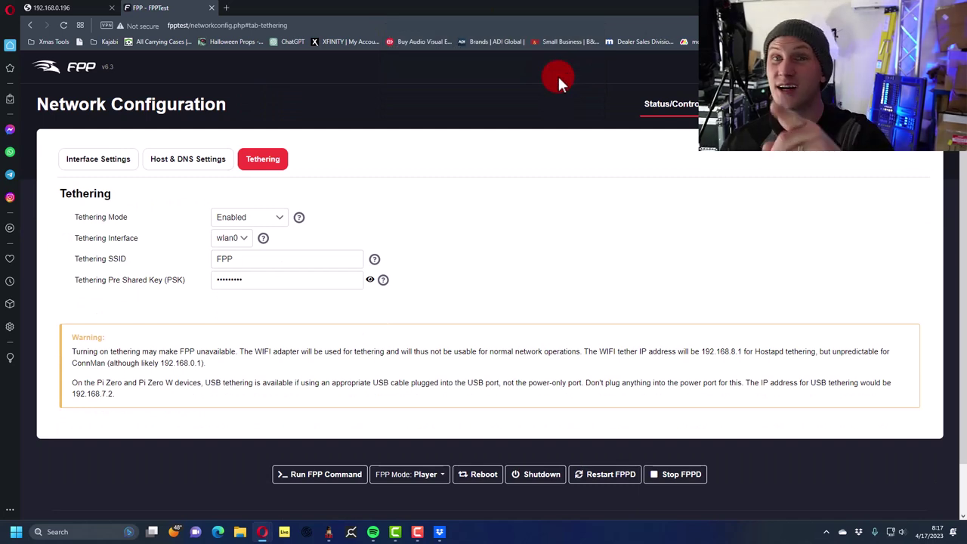